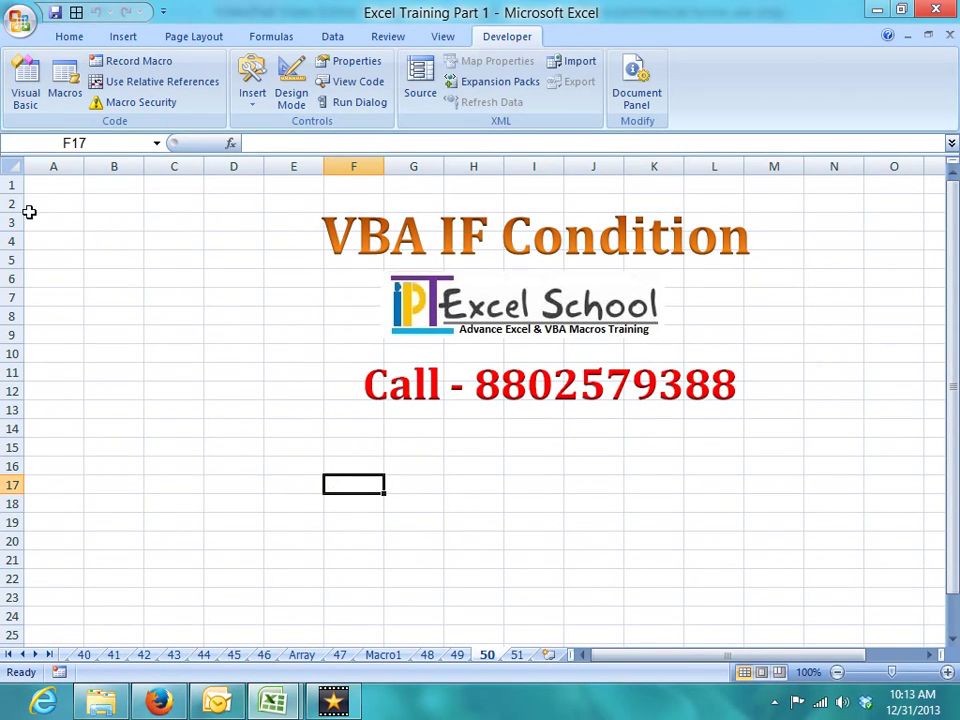
# - Enter headings Sales in A1 and Incentive in B1, and sales value 85 in A2
pyautogui.click(61, 184)
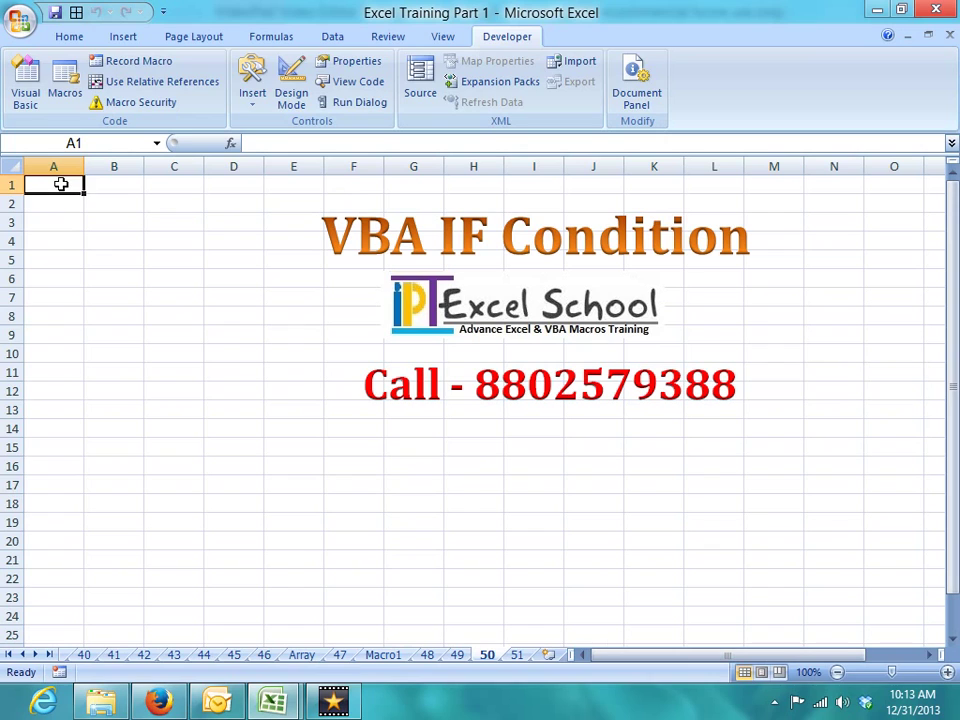
pyautogui.write('Sales')
pyautogui.press('Return')
pyautogui.click(61, 184)
pyautogui.press('Tab')
pyautogui.write('85')
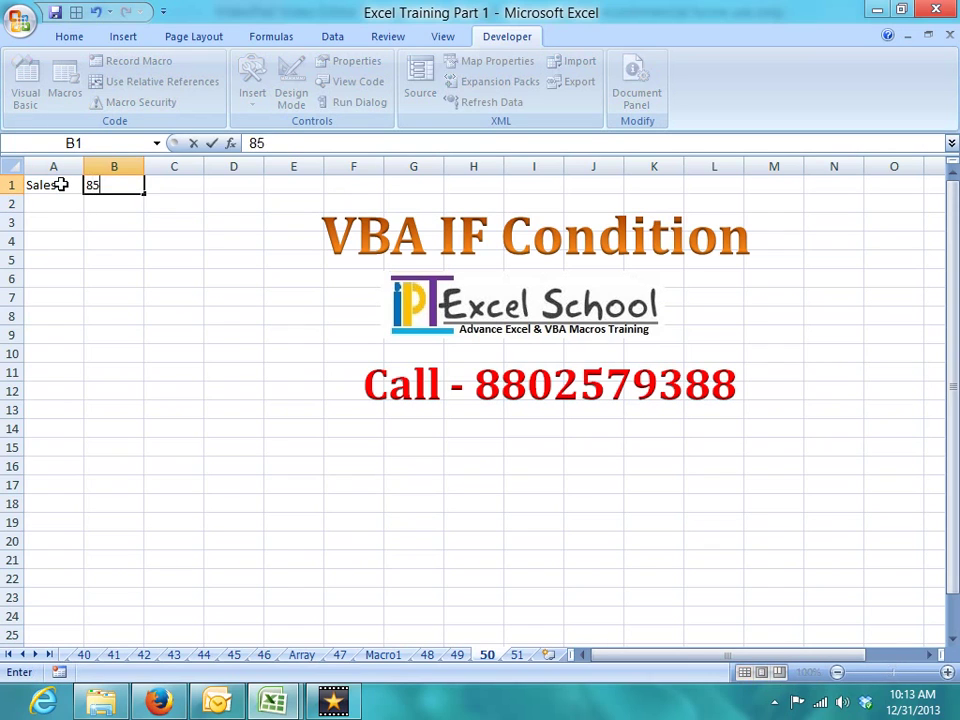
pyautogui.press('Return')
pyautogui.press('Up')
pyautogui.press('Delete')
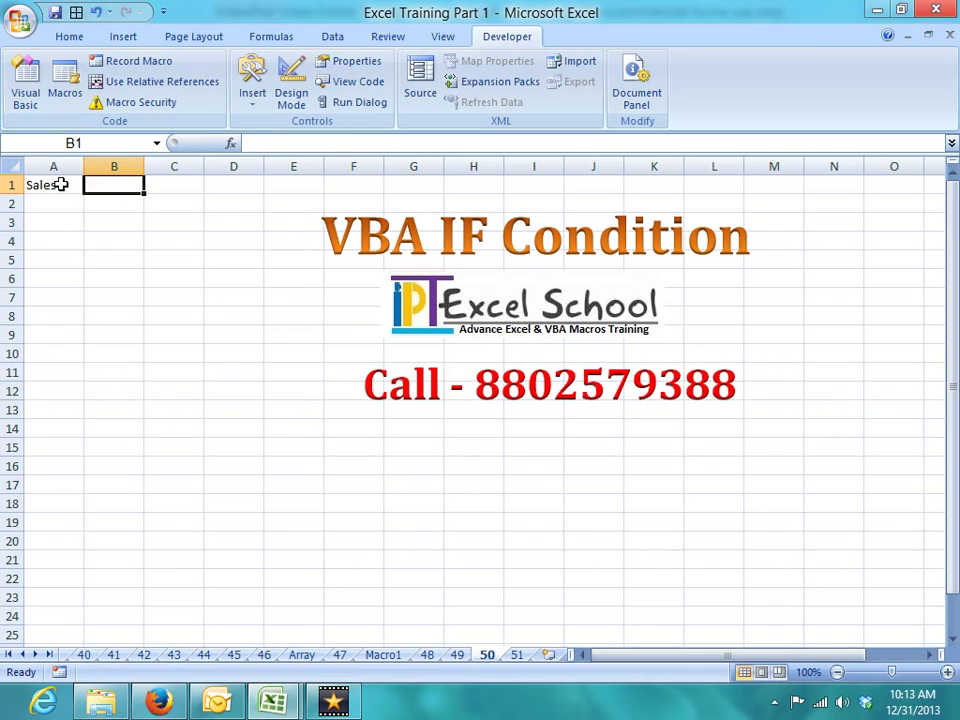
pyautogui.write('lc')
pyautogui.press('BackSpace')
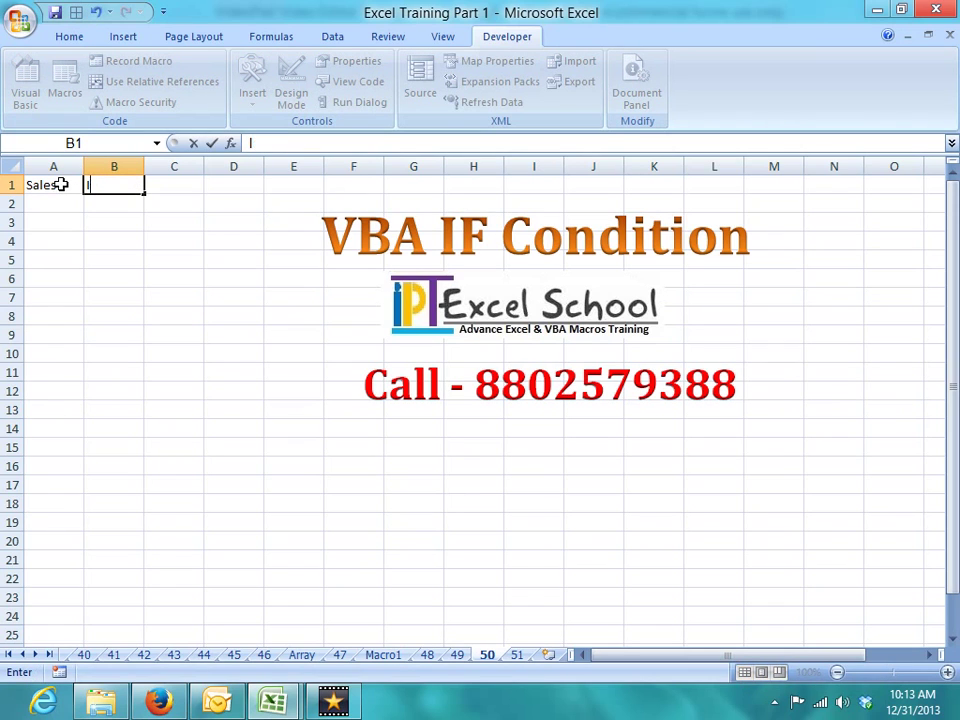
pyautogui.write('ncen')
pyautogui.write('tive')
pyautogui.press('Return')
pyautogui.press('Left')
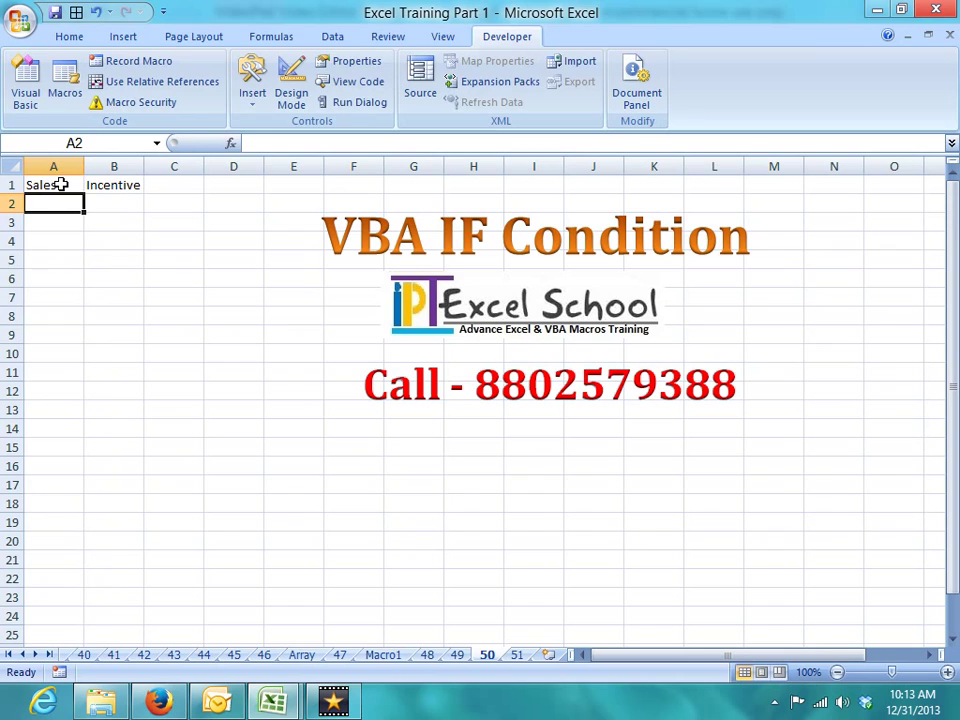
pyautogui.write('85')
pyautogui.press('Tab')
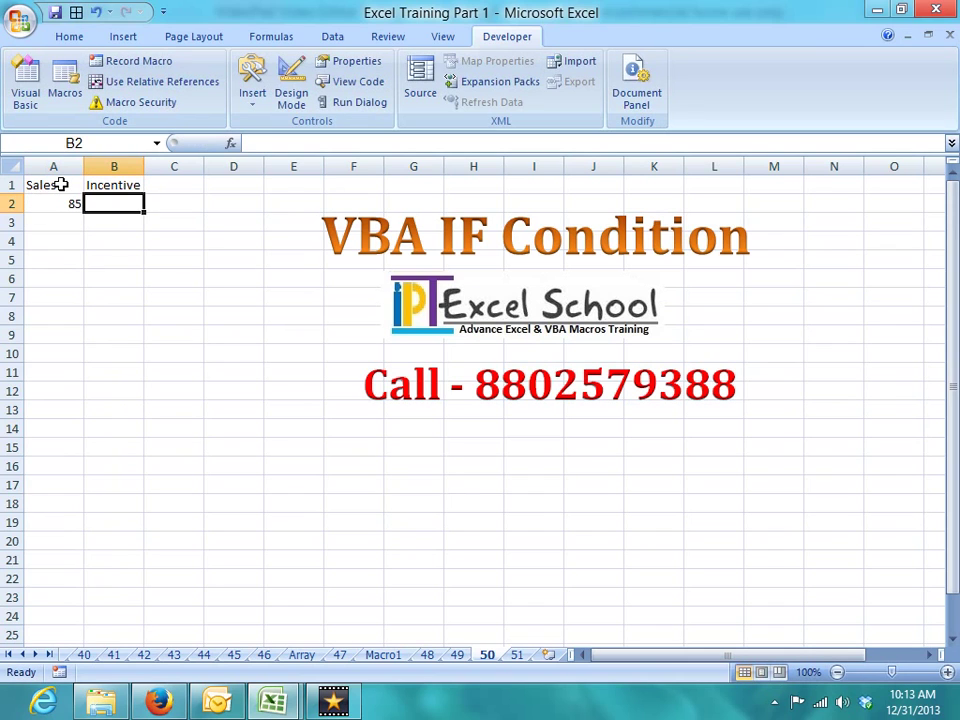
# - Fill D3:E6 with ranges 0-40, 41-80, 81-100, >100 paying 500, 1000, 1500, 2000
pyautogui.press('Right')
pyautogui.press('Right')
pyautogui.press('Down')
pyautogui.write("'")
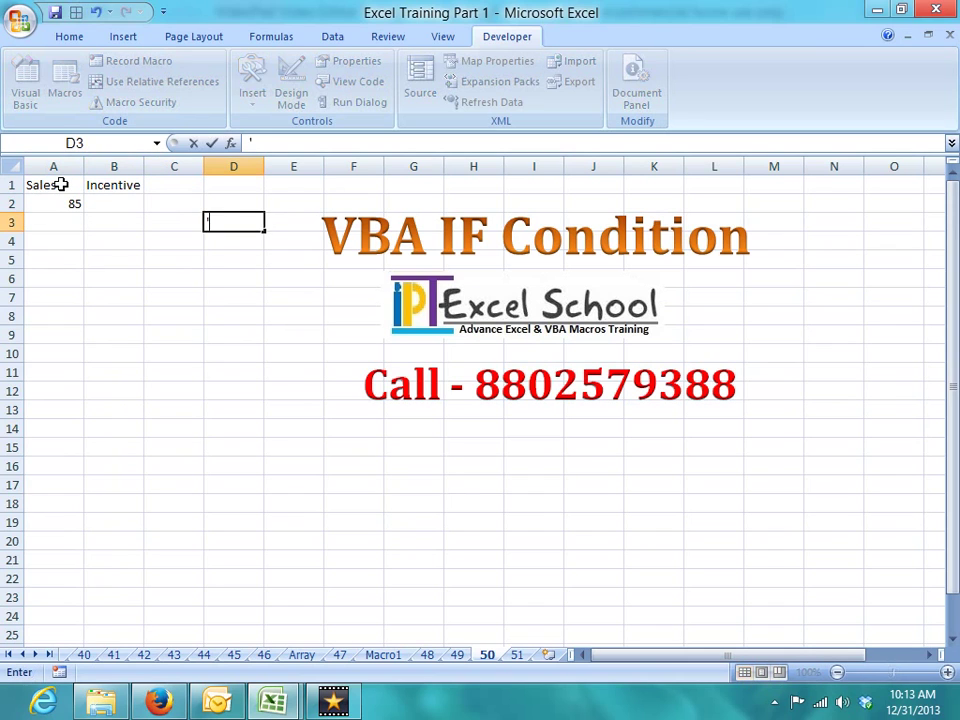
pyautogui.write('0-40')
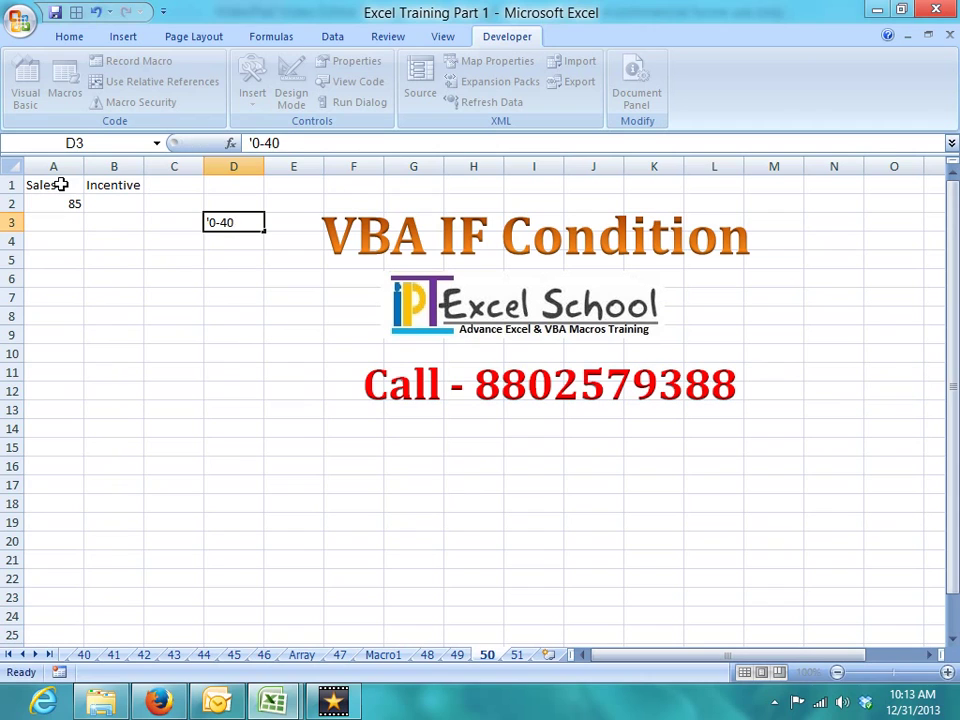
pyautogui.press('Tab')
pyautogui.write('8')
pyautogui.press('BackSpace')
pyautogui.write('5')
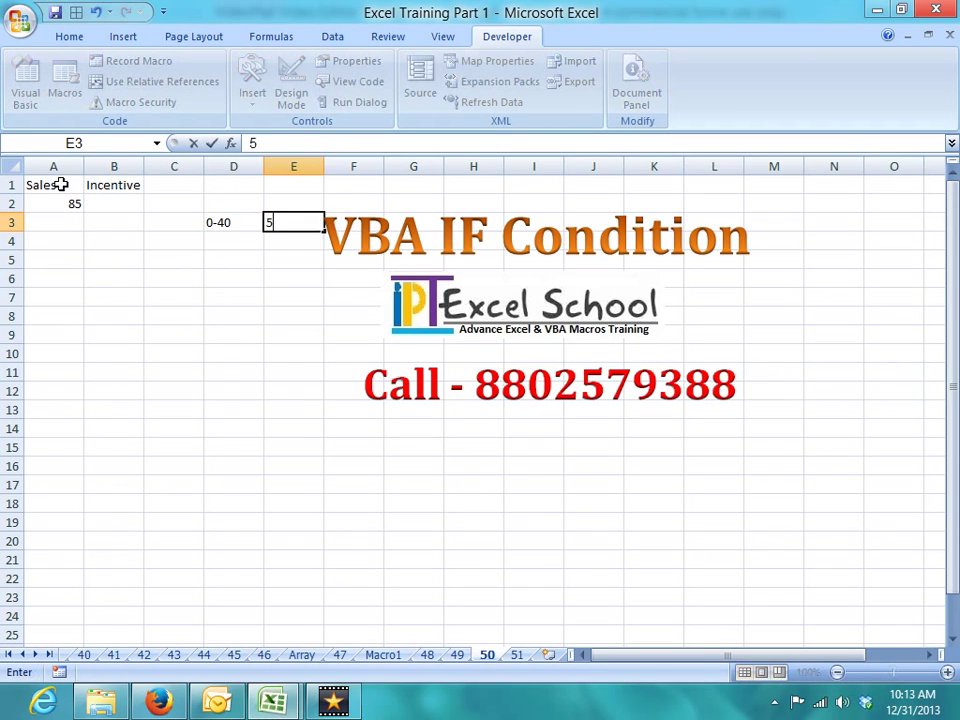
pyautogui.write('00')
pyautogui.press('Return')
pyautogui.press('Left')
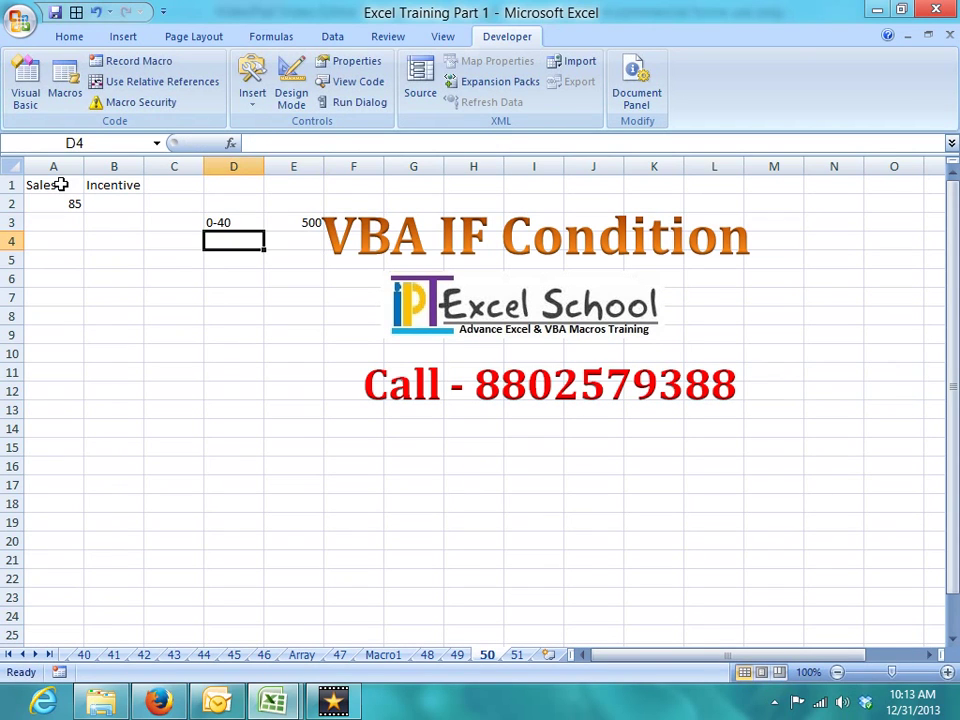
pyautogui.write('41-80')
pyautogui.press('Tab')
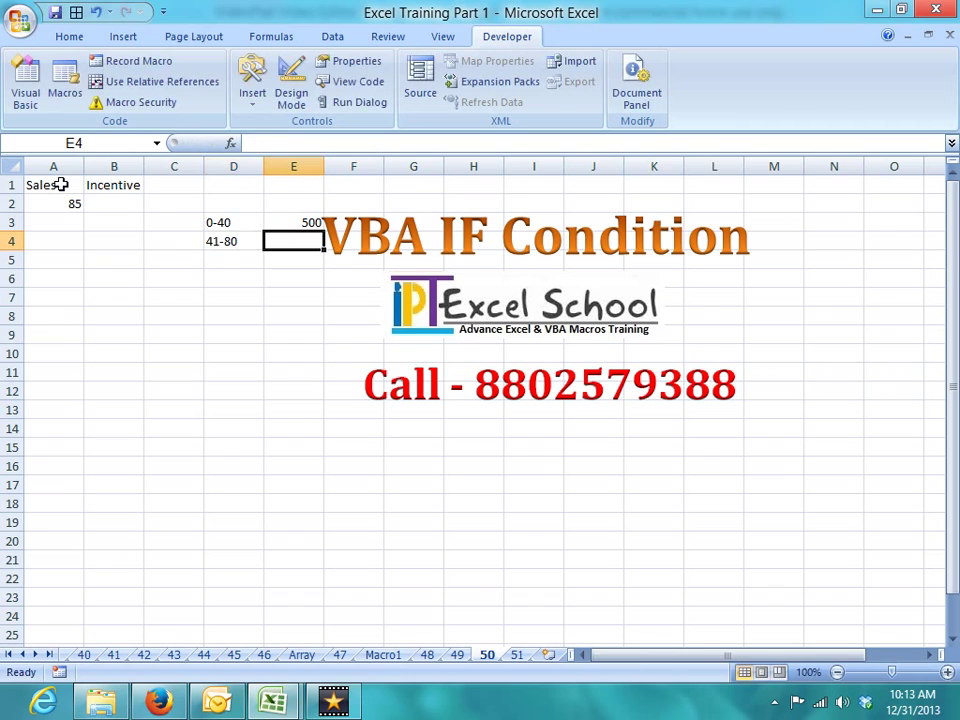
pyautogui.write('1000')
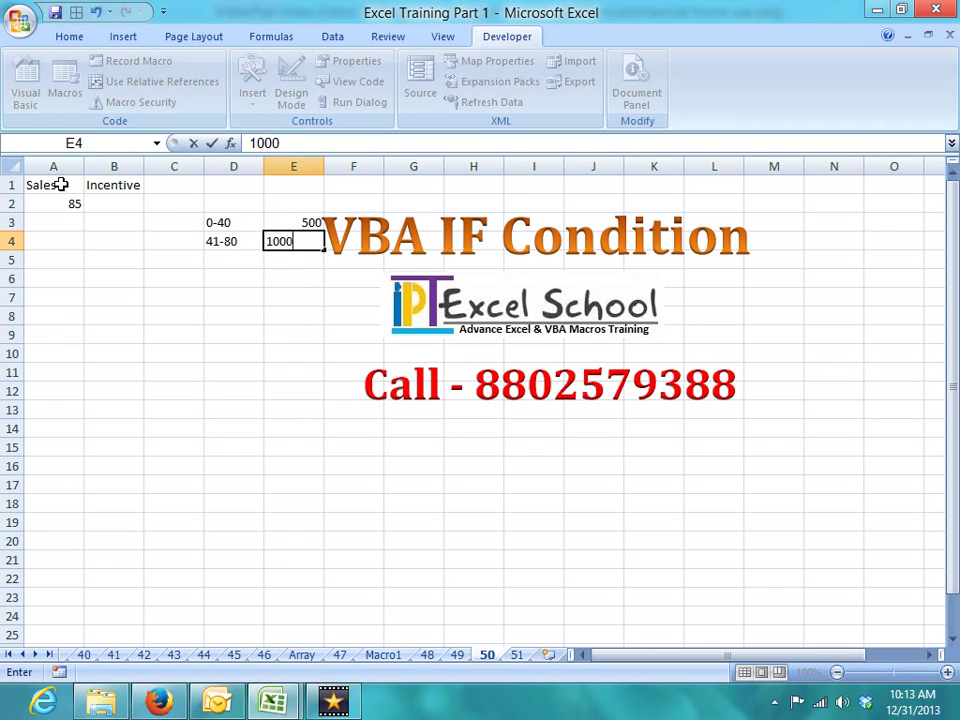
pyautogui.press('Return')
pyautogui.press('Left')
pyautogui.write('8')
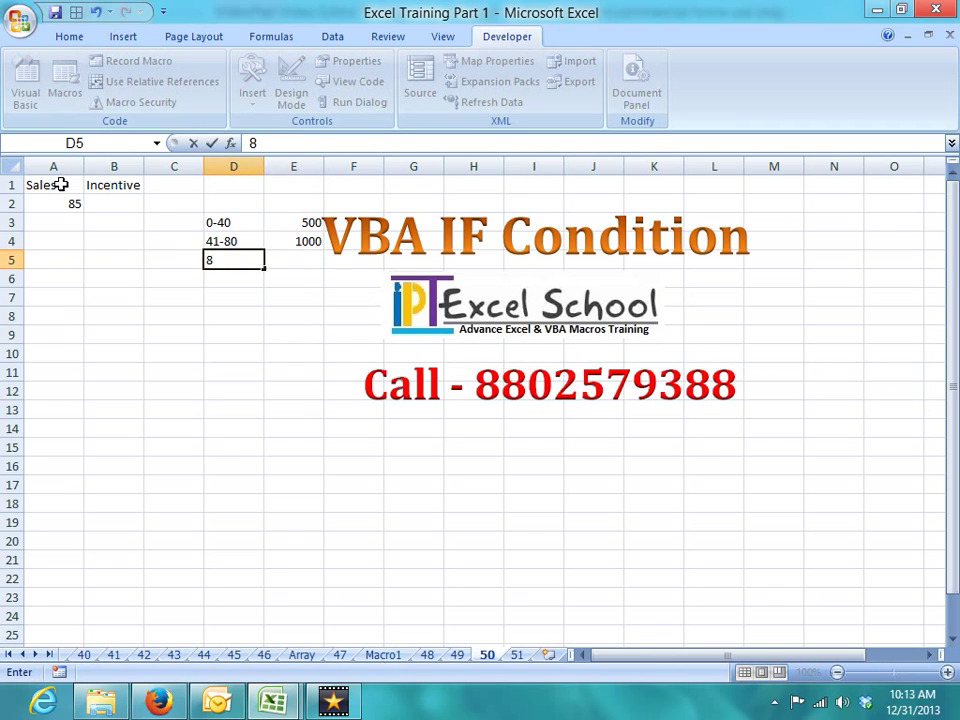
pyautogui.write('1-')
pyautogui.write('100')
pyautogui.press('Right')
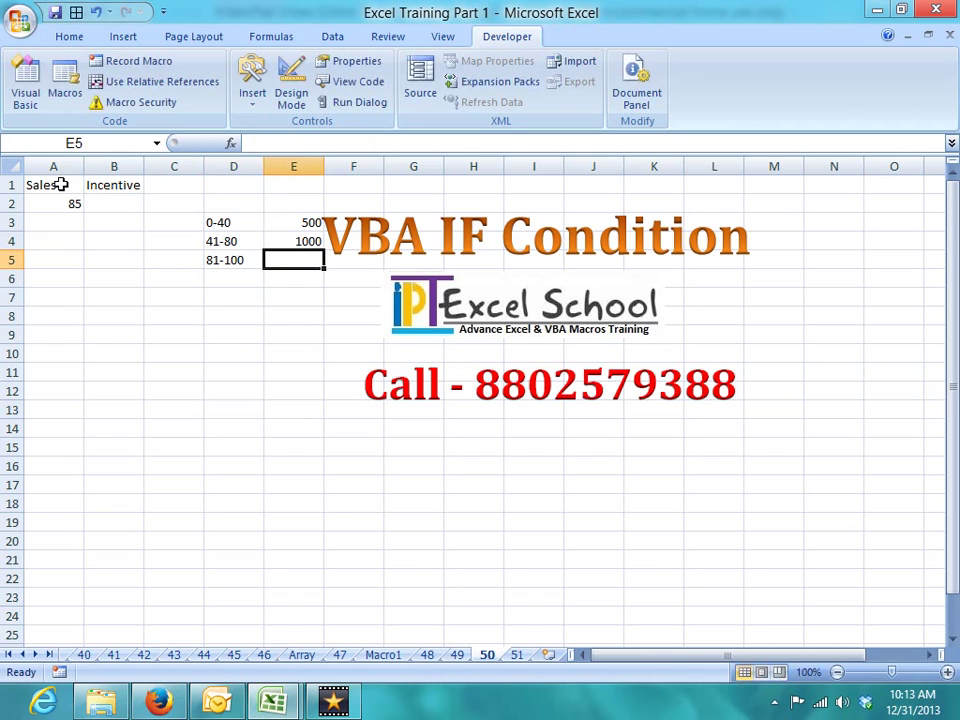
pyautogui.write('1500')
pyautogui.press('Return')
pyautogui.press('Left')
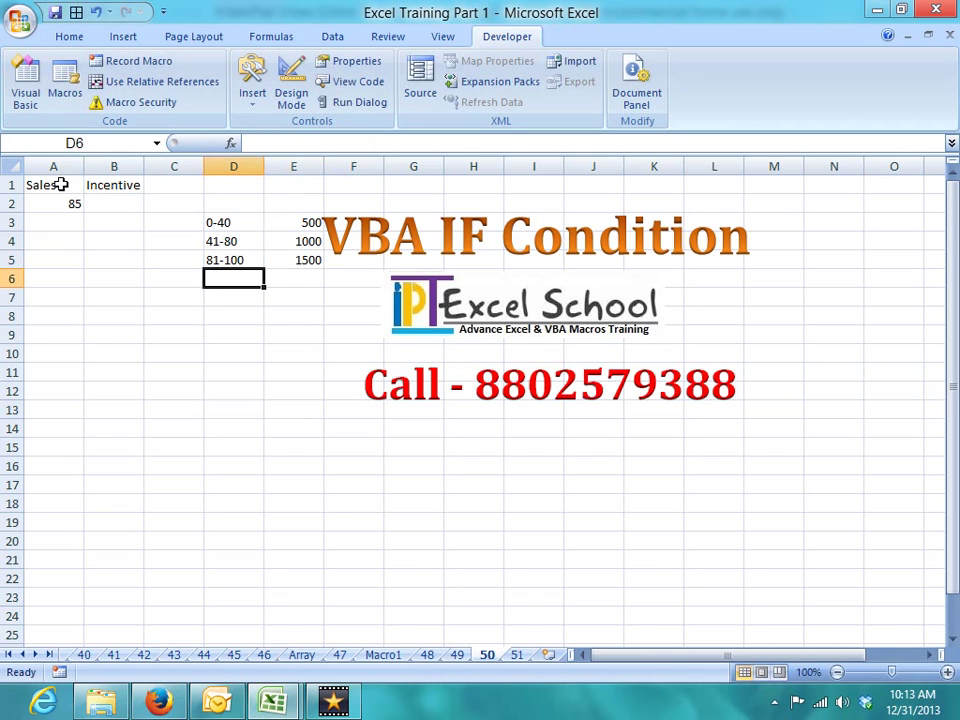
pyautogui.write('>5')
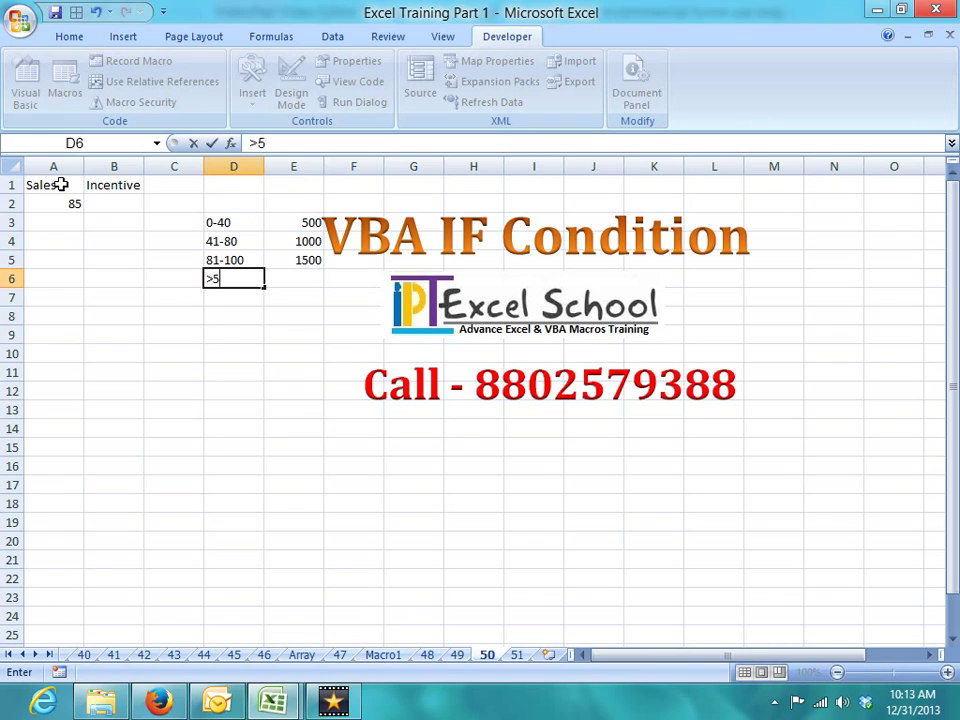
pyautogui.press('BackSpace')
pyautogui.write('100')
pyautogui.press('Right')
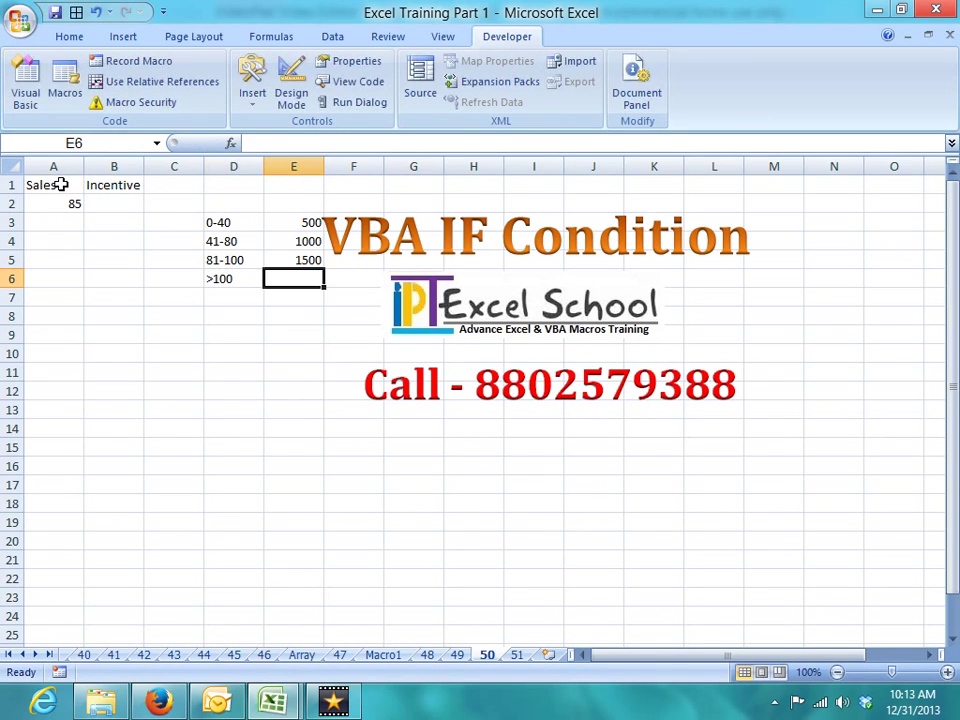
pyautogui.write('2000')
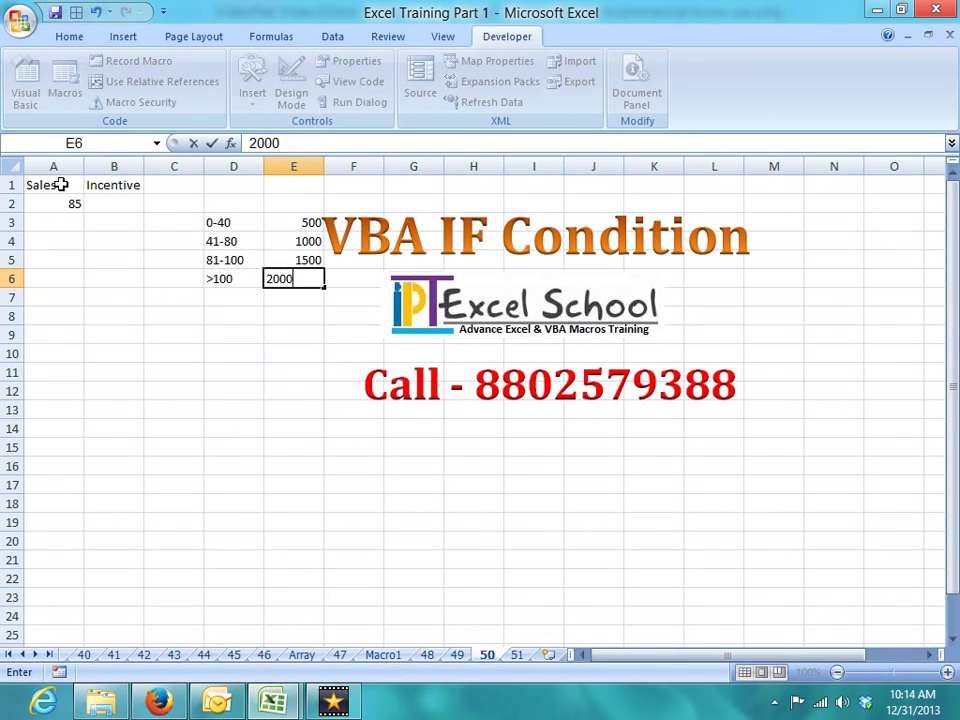
pyautogui.press('Return')
# - Add the example row 85-95 with incentive 800 in D8:E8
pyautogui.press('Left')
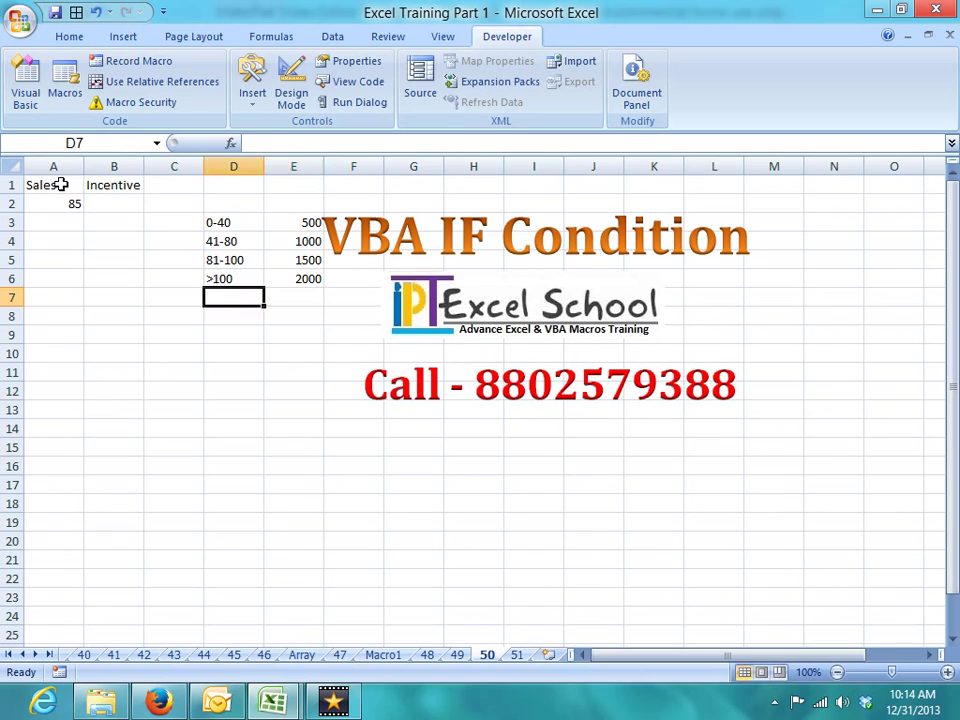
pyautogui.press('Up')
pyautogui.press('Up')
pyautogui.press('Down')
pyautogui.press('Down')
pyautogui.press('Down')
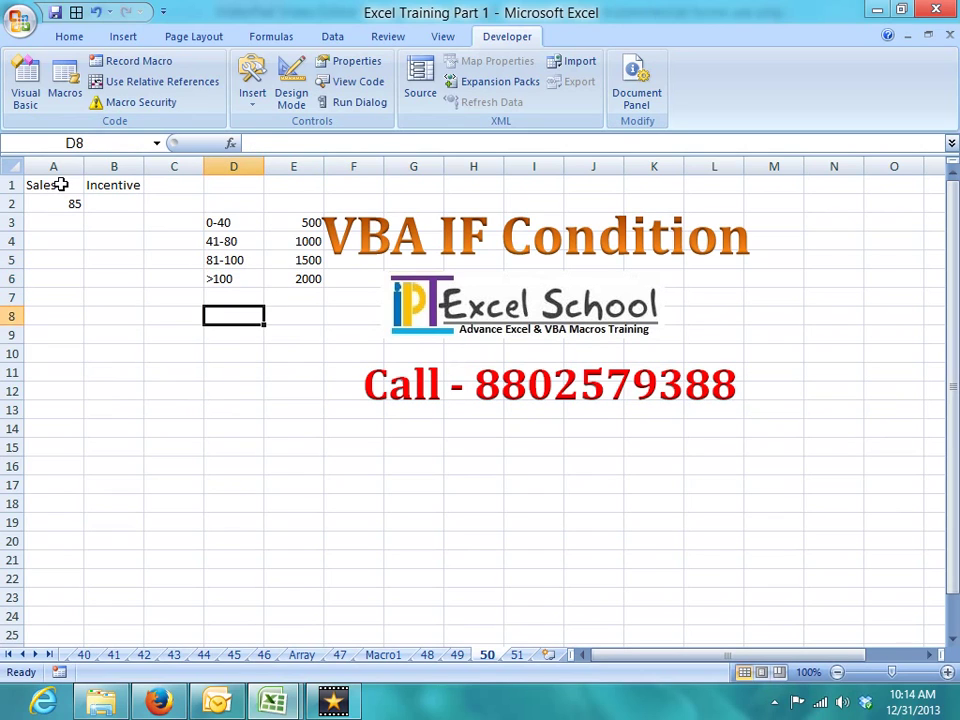
pyautogui.write('85')
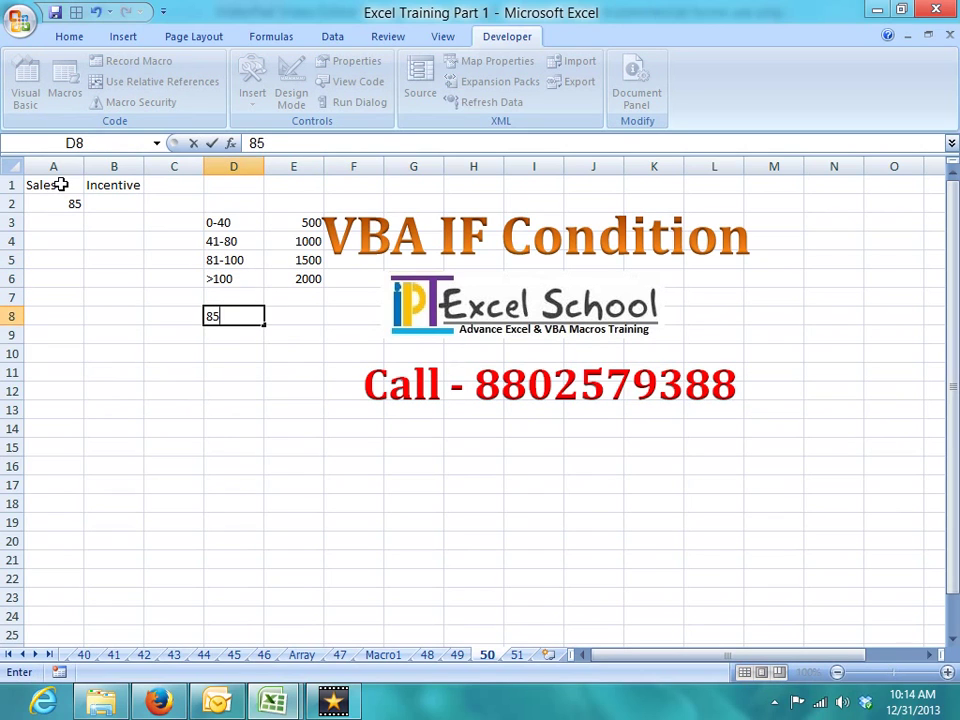
pyautogui.write('-95')
pyautogui.press('Tab')
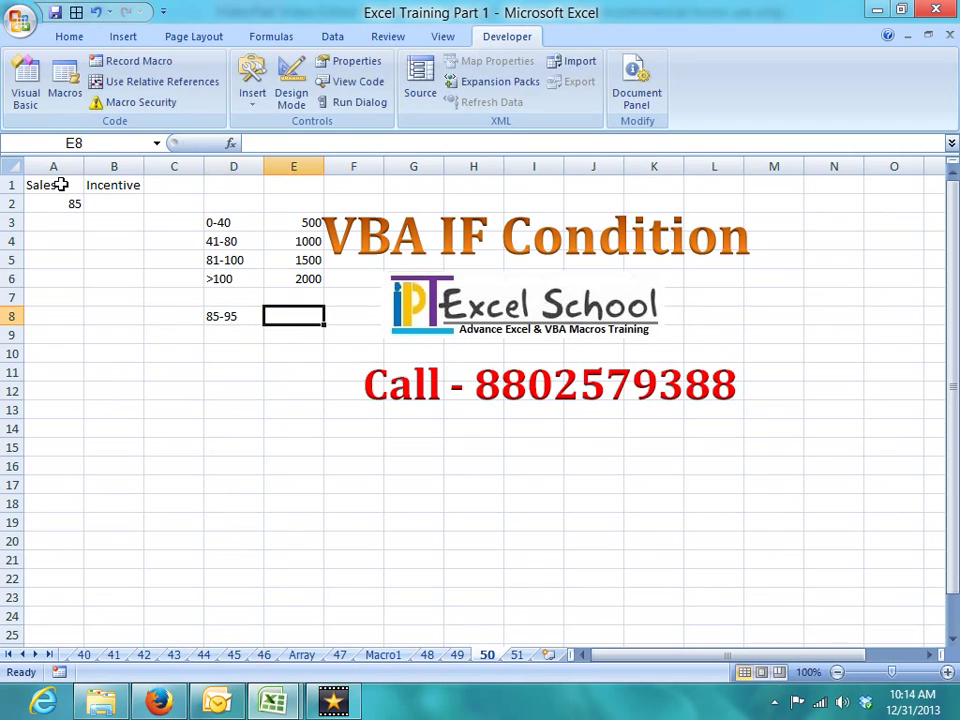
pyautogui.write('800')
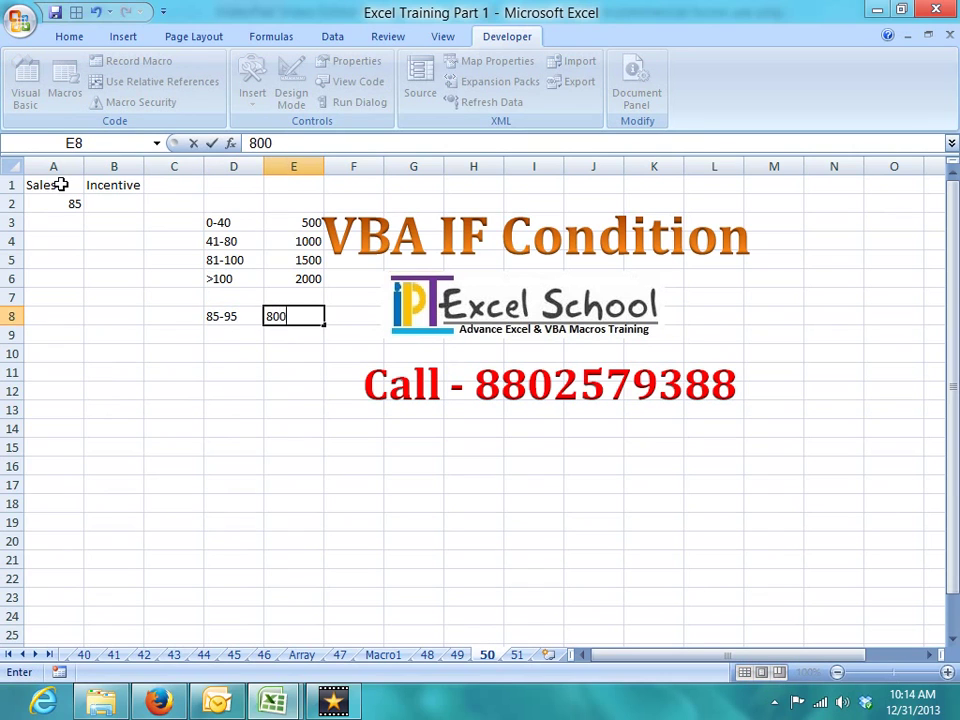
pyautogui.press('Tab')
pyautogui.press('Up')
pyautogui.press('Up')
pyautogui.press('Up')
pyautogui.press('Up')
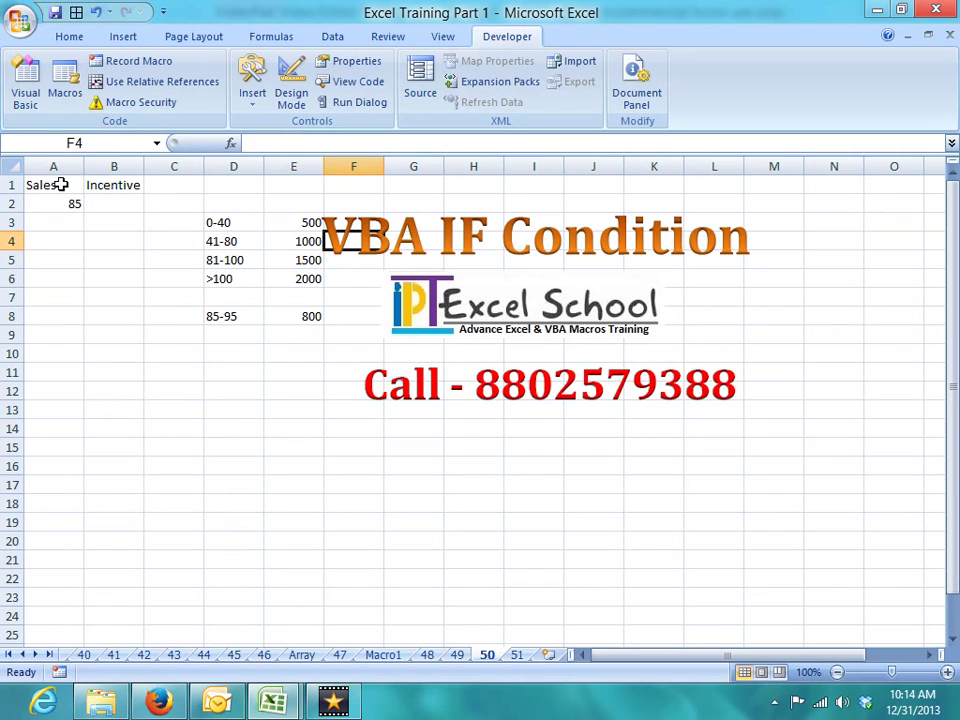
pyautogui.press('Left')
pyautogui.press('Down')
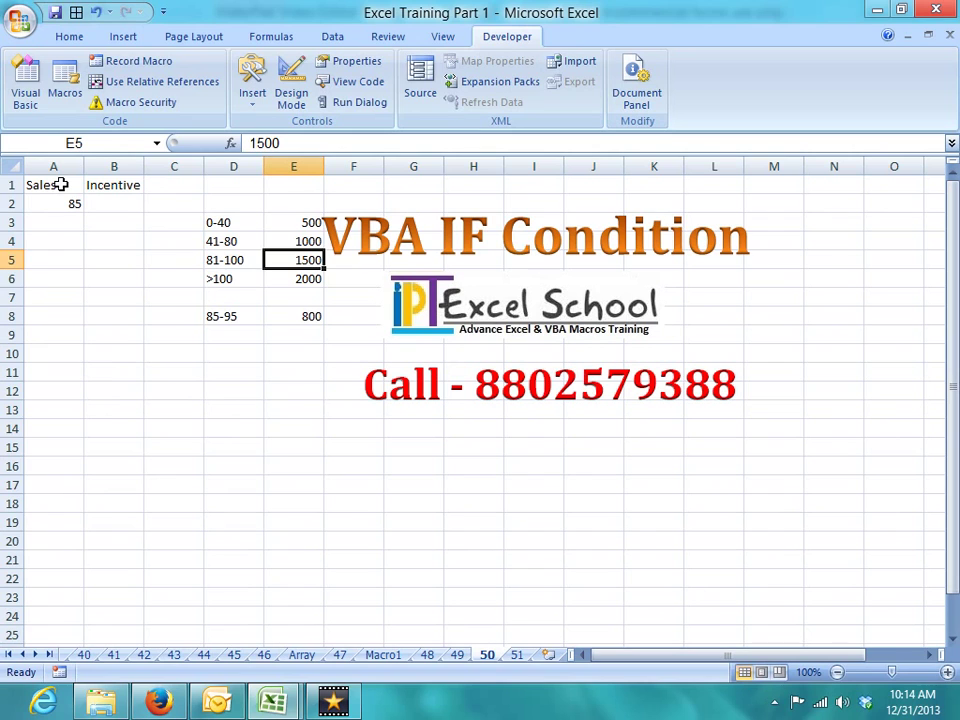
pyautogui.press('Down')
pyautogui.press('Down')
pyautogui.press('Down')
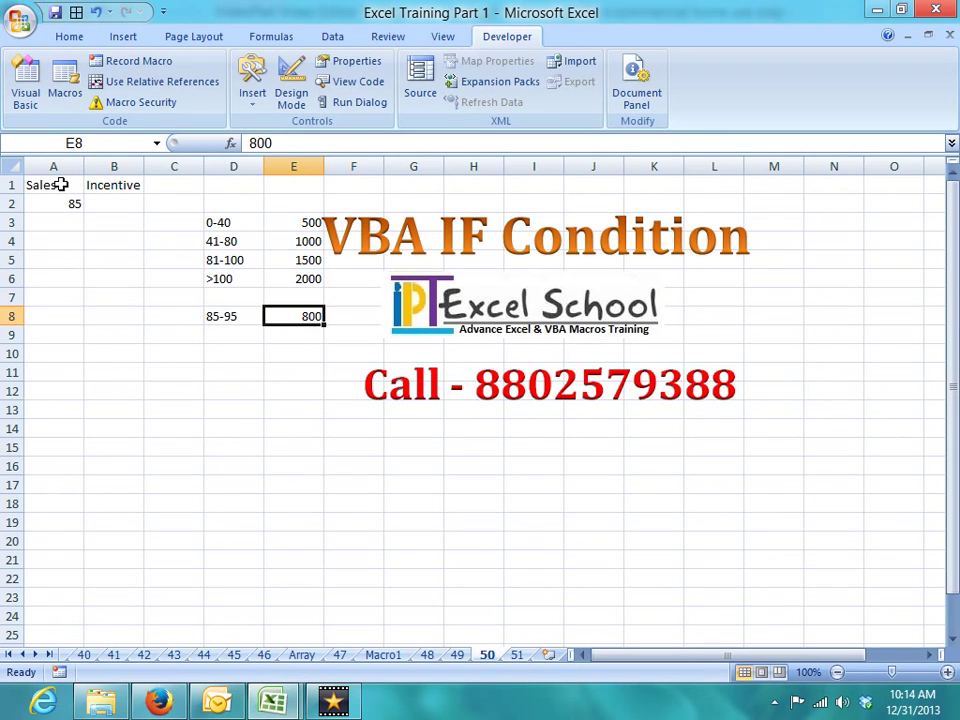
# - Select B2, then insert a new code module (Module4) in the Visual Basic editor
pyautogui.click(104, 260)
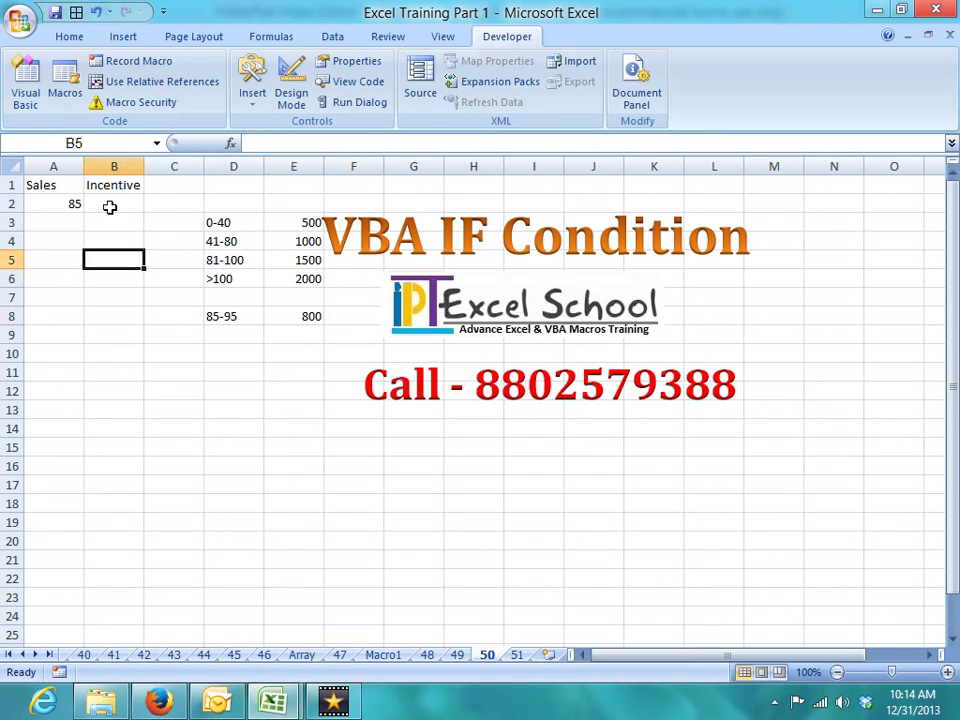
pyautogui.click(110, 204)
pyautogui.click(66, 95)
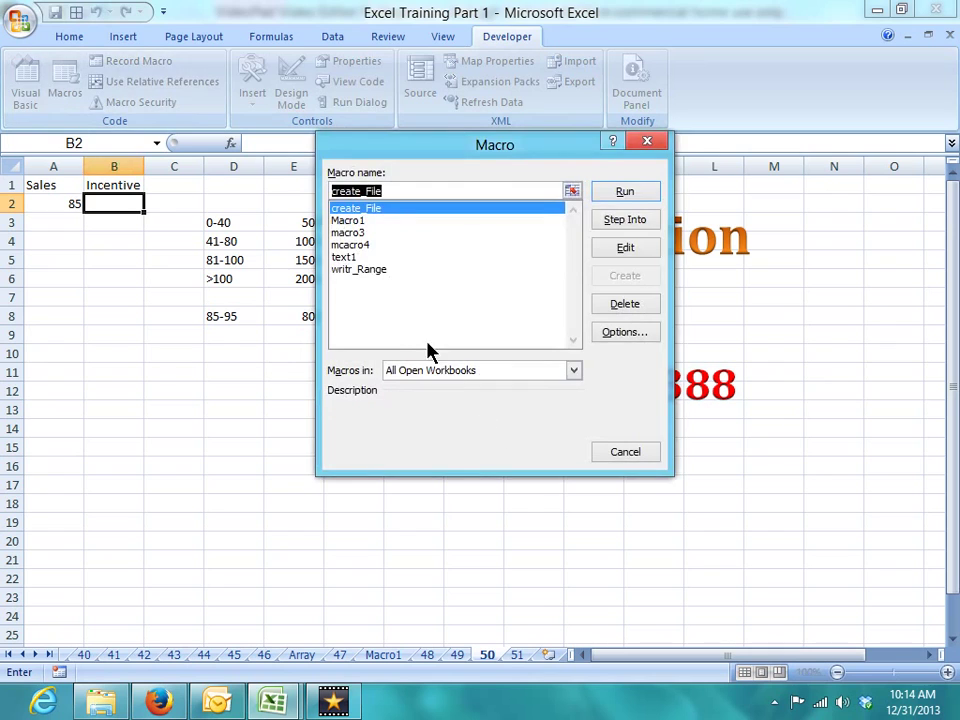
pyautogui.press('Escape')
pyautogui.hotkey('alt', 'F11')
pyautogui.click(269, 542)
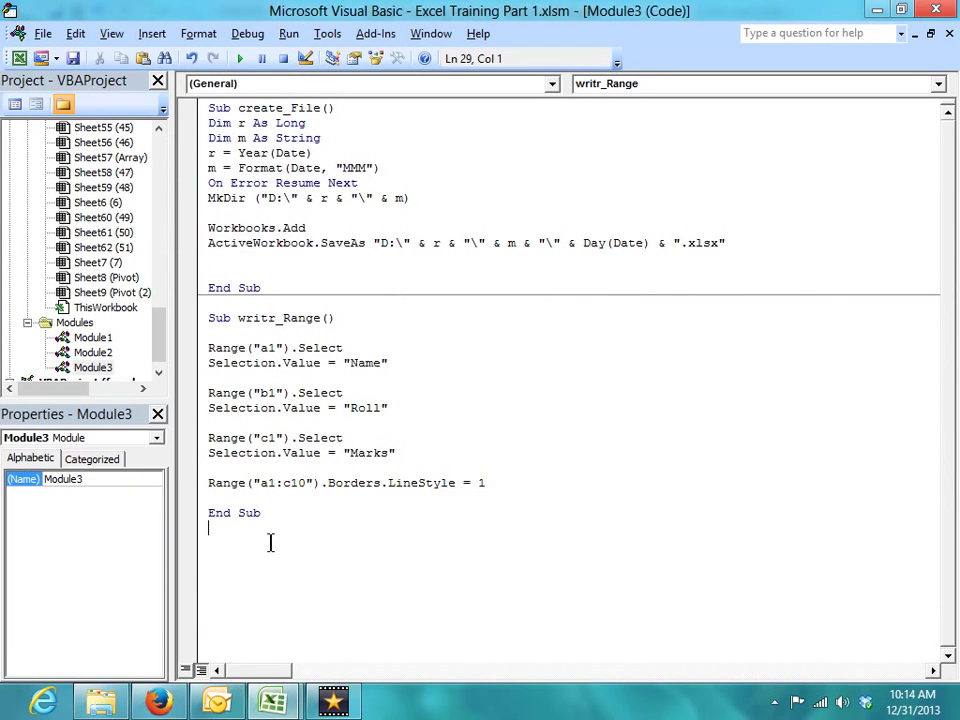
pyautogui.click(152, 33)
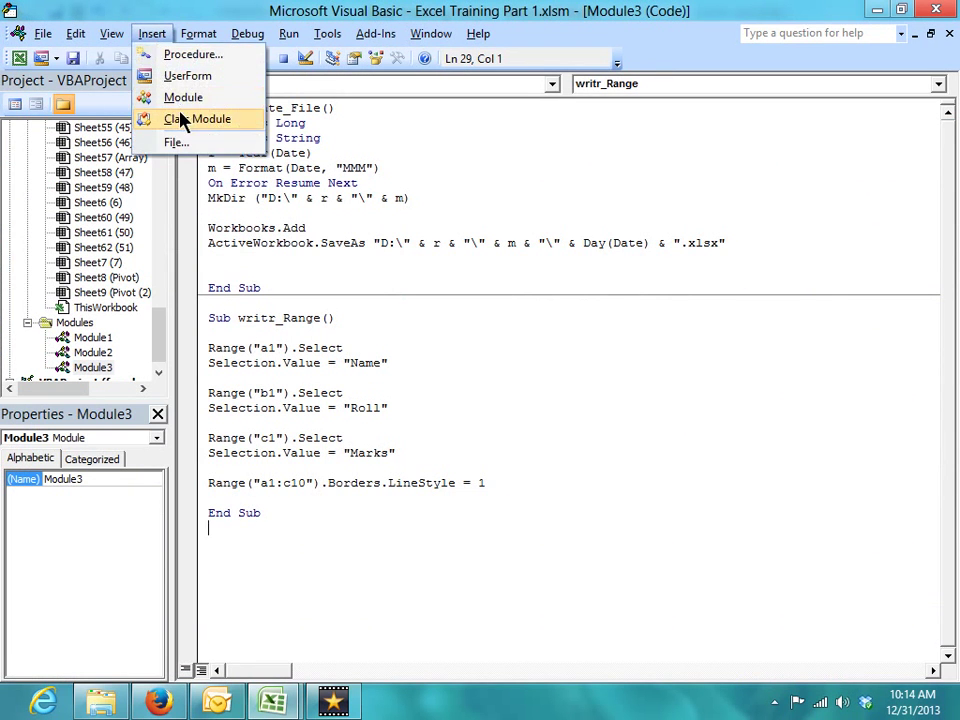
pyautogui.click(185, 96)
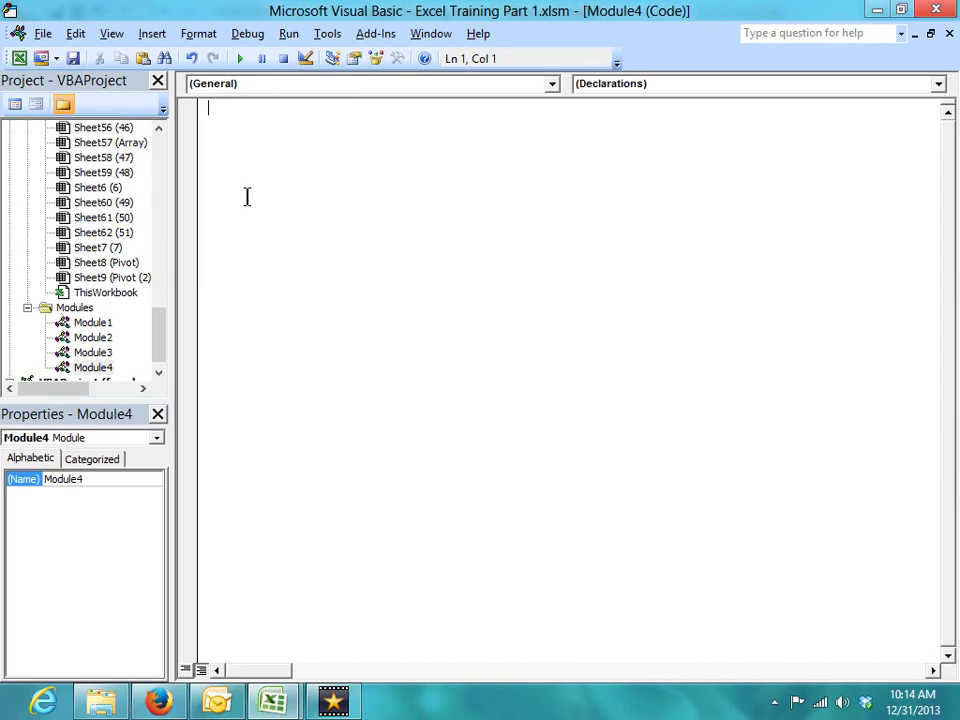
# - Declare the procedure Sub if_C() in Module4
pyautogui.write('sub ')
pyautogui.write('if')
pyautogui.write('_C()')
pyautogui.press('Return')
pyautogui.press('Return')
pyautogui.press('Return')
pyautogui.press('Up')
pyautogui.press('Up')
pyautogui.hotkey('alt', 'F11')
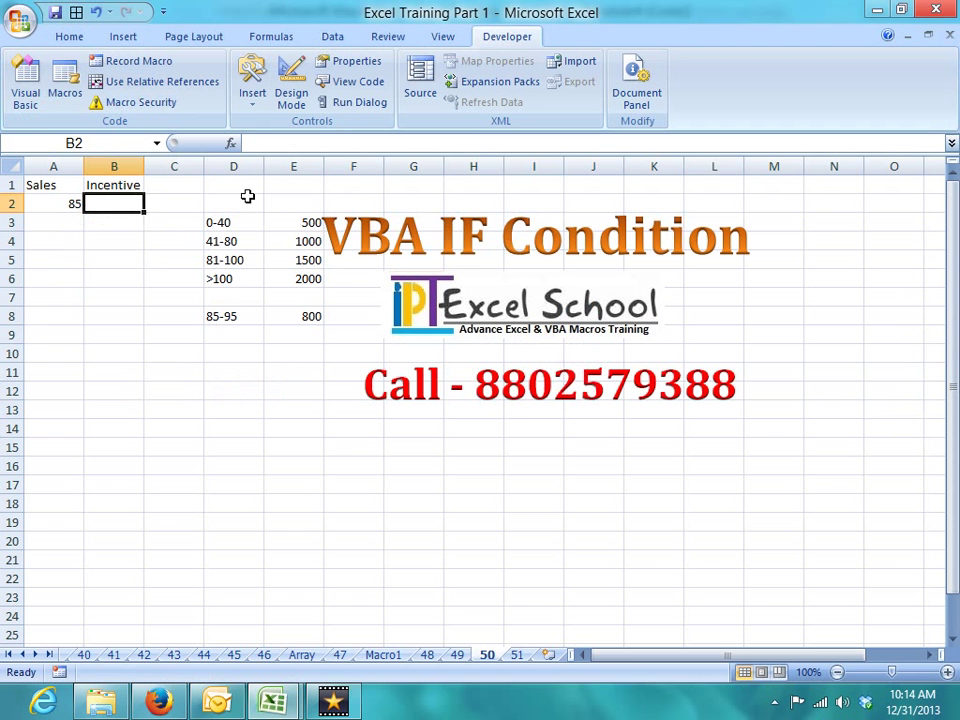
pyautogui.press('Left')
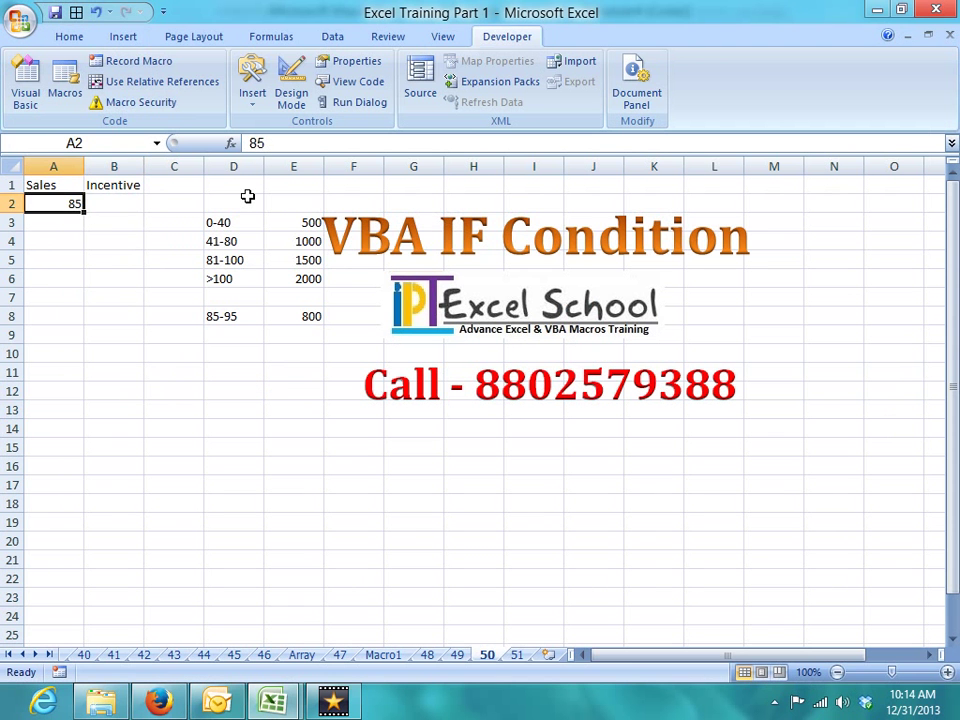
pyautogui.hotkey('alt', 'F11')
# - Declare the variable r As Long inside if_C
pyautogui.write('d')
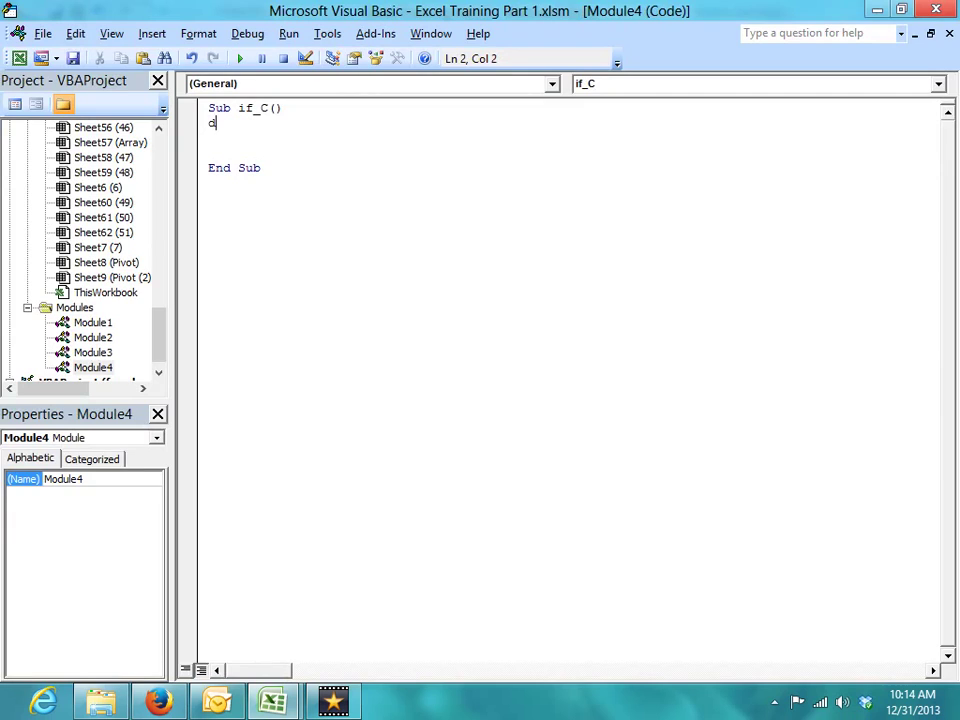
pyautogui.write('im r as ')
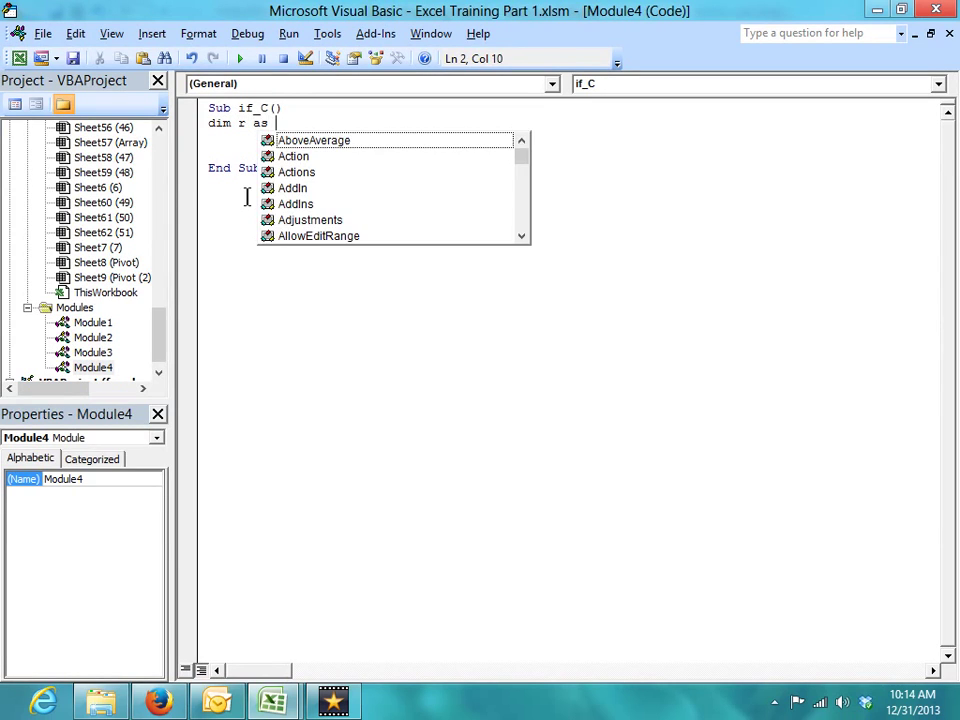
pyautogui.write('lo')
pyautogui.press('Down')
pyautogui.press('Tab')
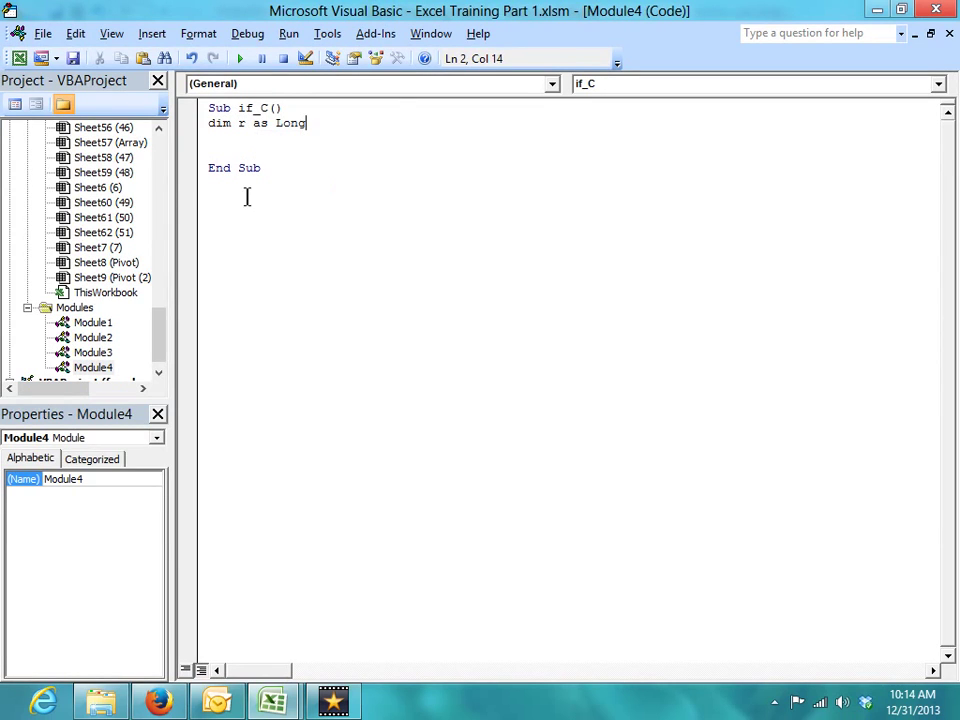
pyautogui.press('Return')
pyautogui.press('Return')
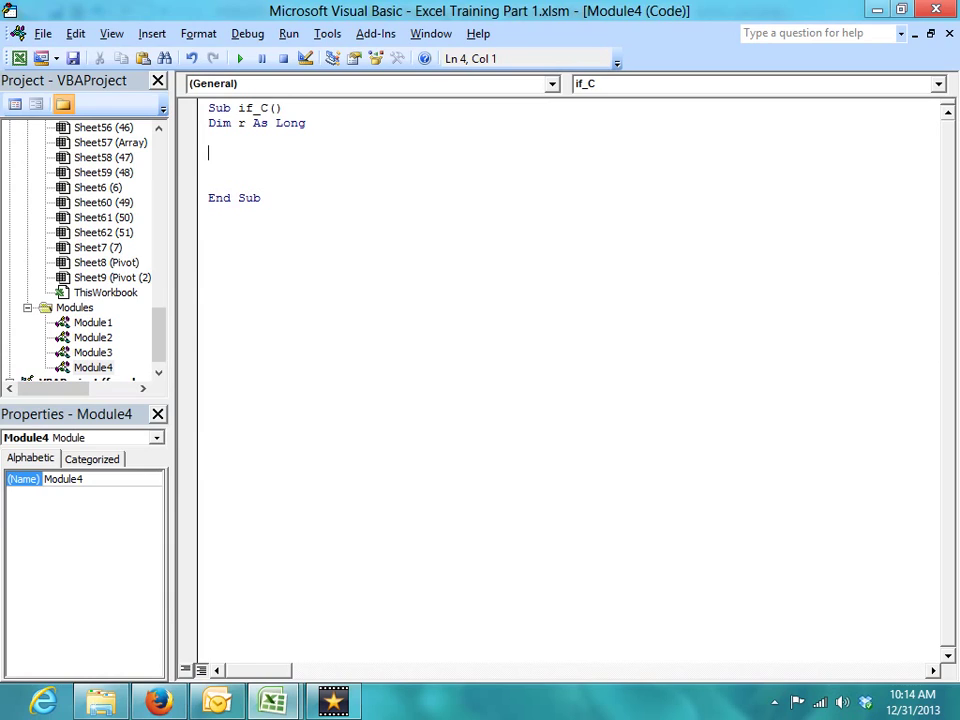
pyautogui.hotkey('alt', 'F11')
pyautogui.hotkey('alt', 'F11')
pyautogui.press('Up')
# - Declare r1 As Long on the next line
pyautogui.write('dim ')
pyautogui.write('r1 as ')
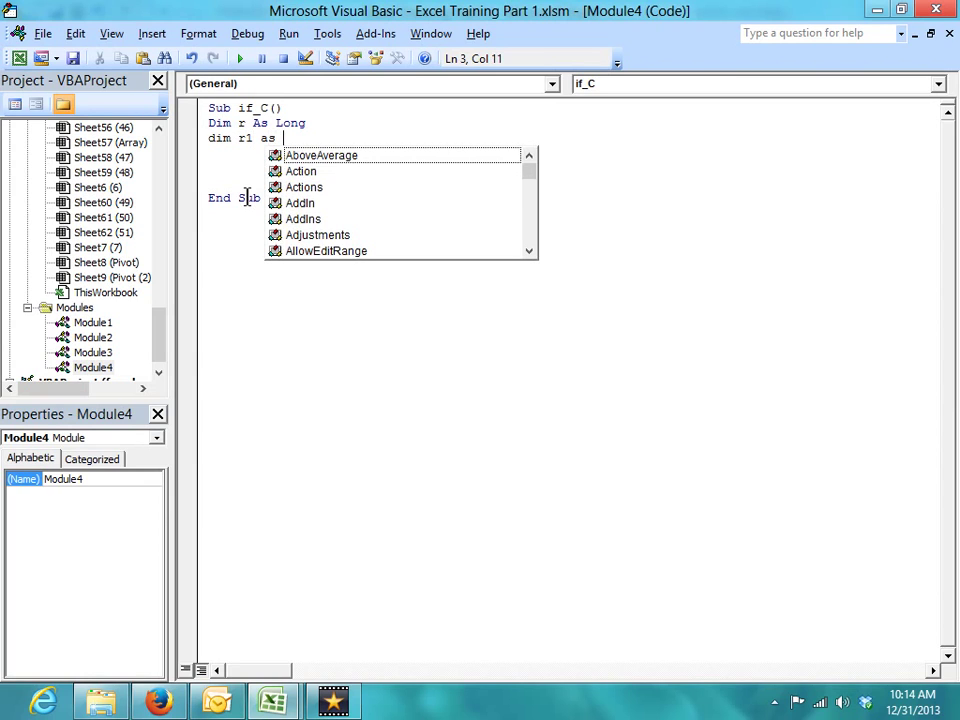
pyautogui.write('log')
pyautogui.press('Tab')
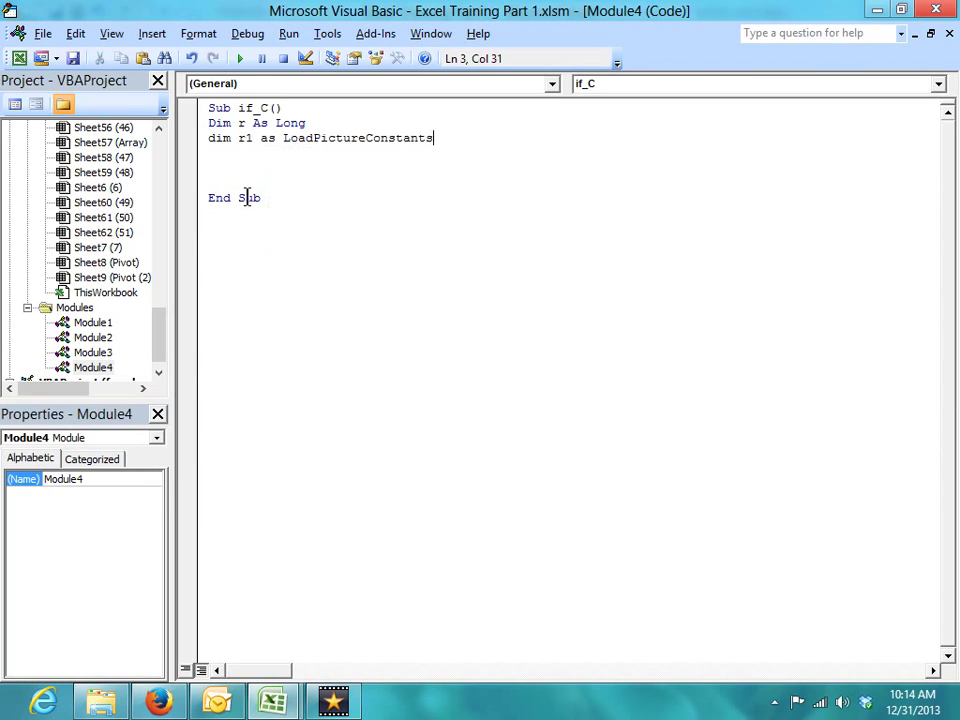
pyautogui.press('BackSpace')
pyautogui.press('BackSpace')
pyautogui.press('BackSpace')
pyautogui.press('BackSpace')
pyautogui.press('BackSpace')
pyautogui.press('BackSpace')
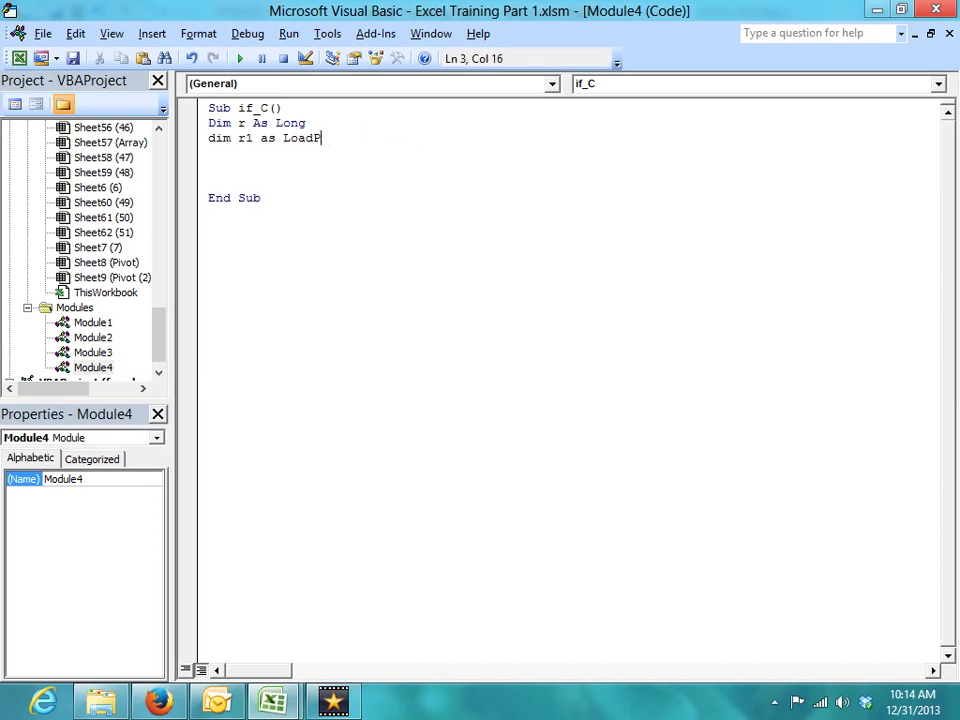
pyautogui.press('BackSpace')
pyautogui.press('BackSpace')
pyautogui.press('BackSpace')
pyautogui.write('ng')
pyautogui.press('Return')
pyautogui.press('Return')
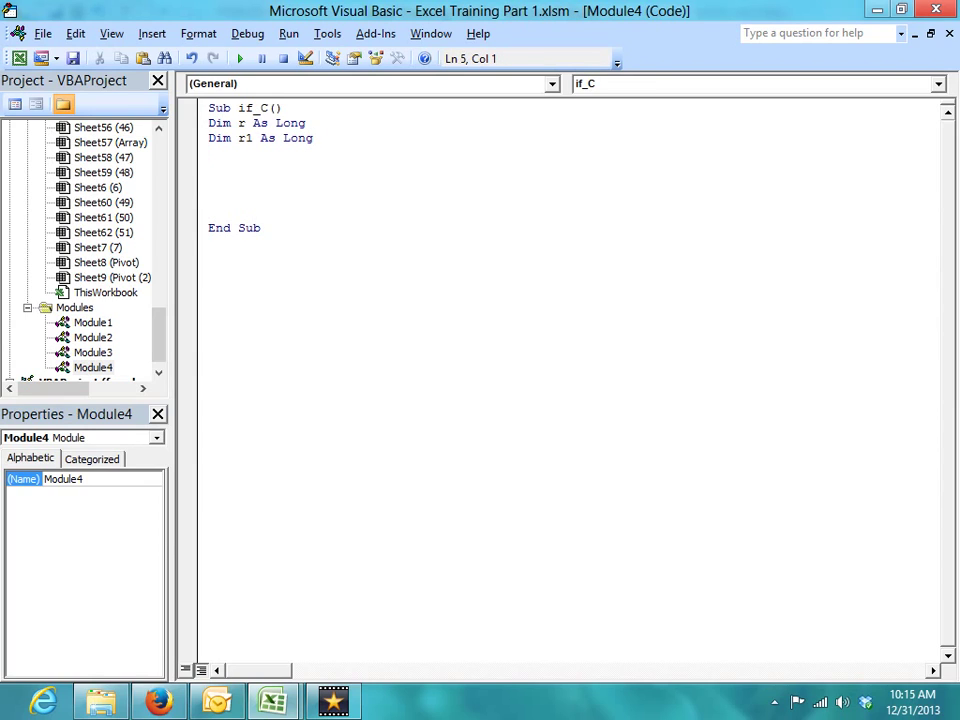
# - Add the line r = Range("a2").Value to read the sales figure
pyautogui.write('r=')
pyautogui.write('range(')
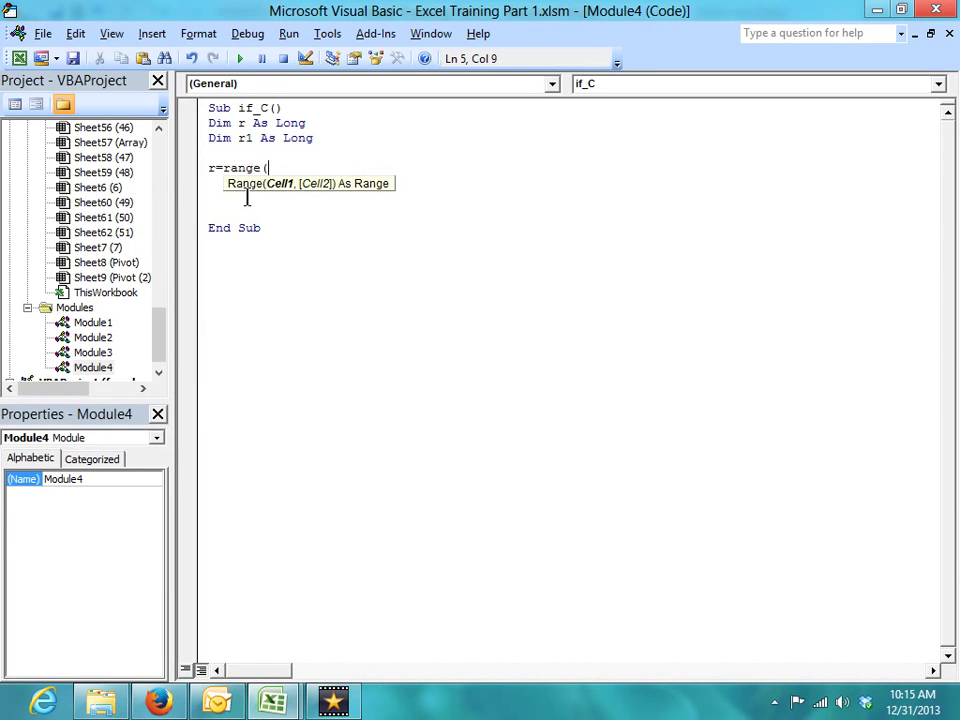
pyautogui.hotkey('alt', 'F11')
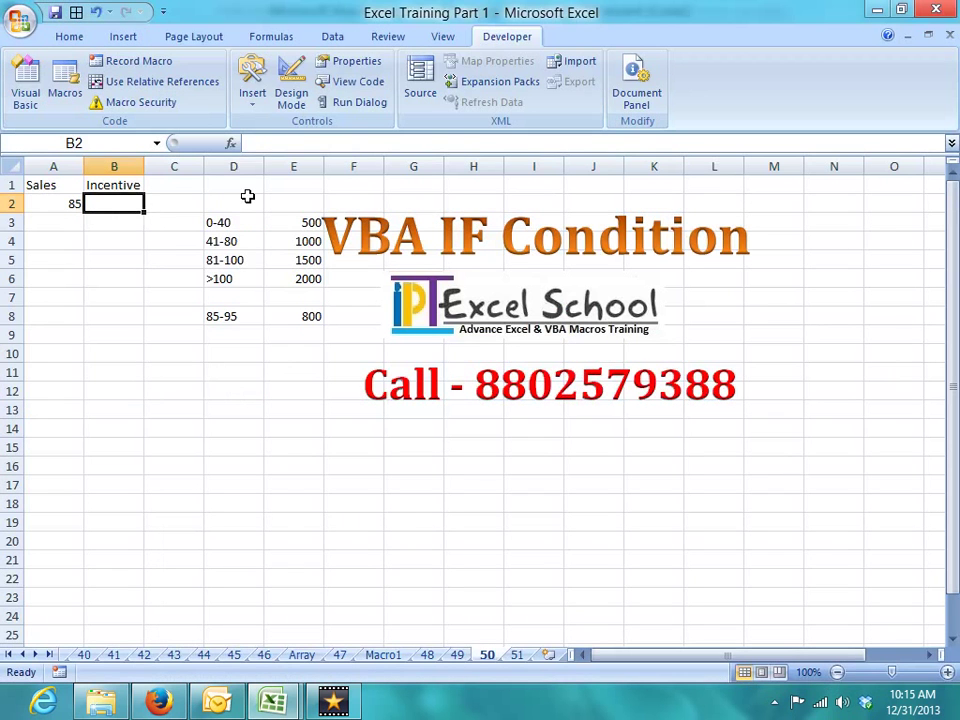
pyautogui.hotkey('alt', 'F11')
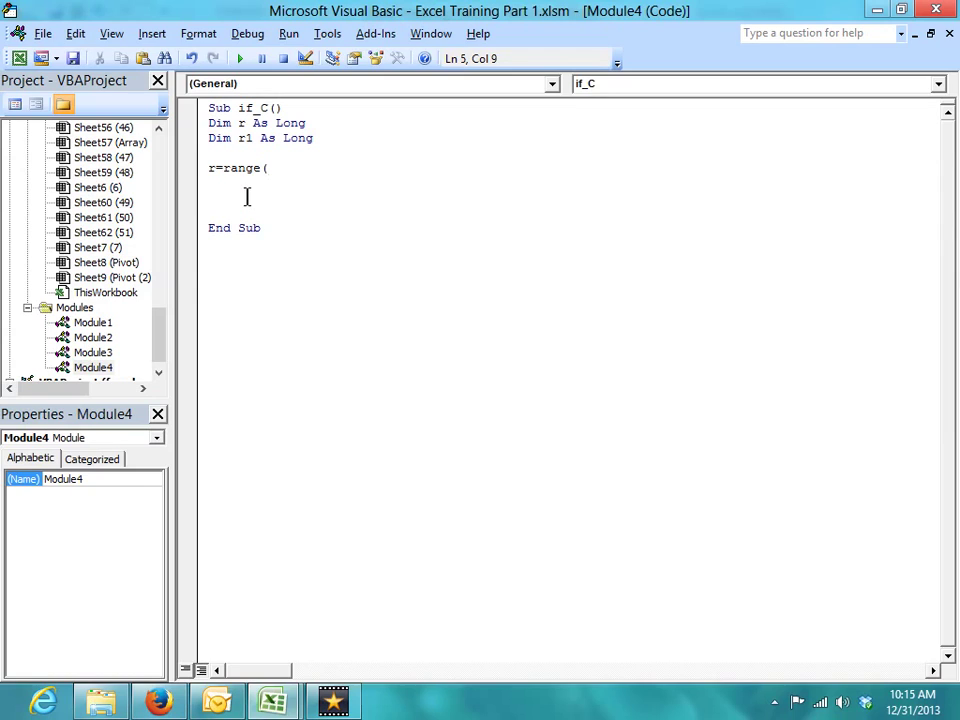
pyautogui.write('"a2"')
pyautogui.write(').v')
pyautogui.press('Down')
pyautogui.press('Tab')
pyautogui.press('Return')
pyautogui.hotkey('alt', 'F11')
pyautogui.press('Left')
pyautogui.hotkey('alt', 'F11')
pyautogui.press('Left')
pyautogui.press('Left')
pyautogui.press('Left')
pyautogui.press('Left')
pyautogui.press('Left')
pyautogui.press('Left')
pyautogui.press('Left')
pyautogui.press('Left')
pyautogui.press('Down')
pyautogui.press('Down')
# - Add If r <= 40 Then with r1 = 5000 inside it
pyautogui.write('if ')
pyautogui.write('r<')
pyautogui.write('=40')
pyautogui.write(' then')
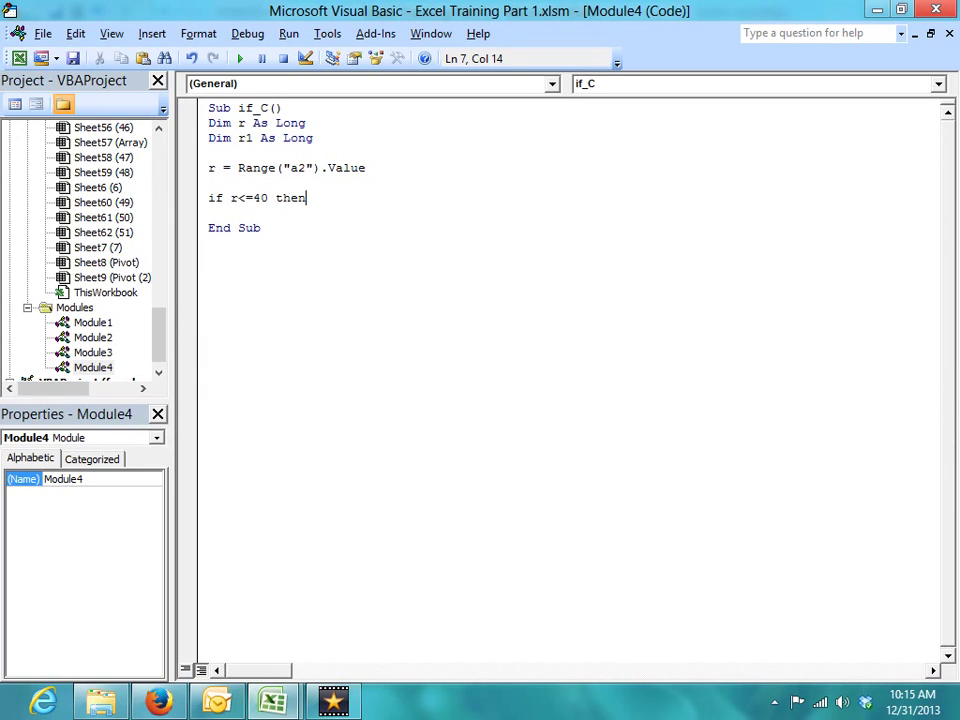
pyautogui.press('Return')
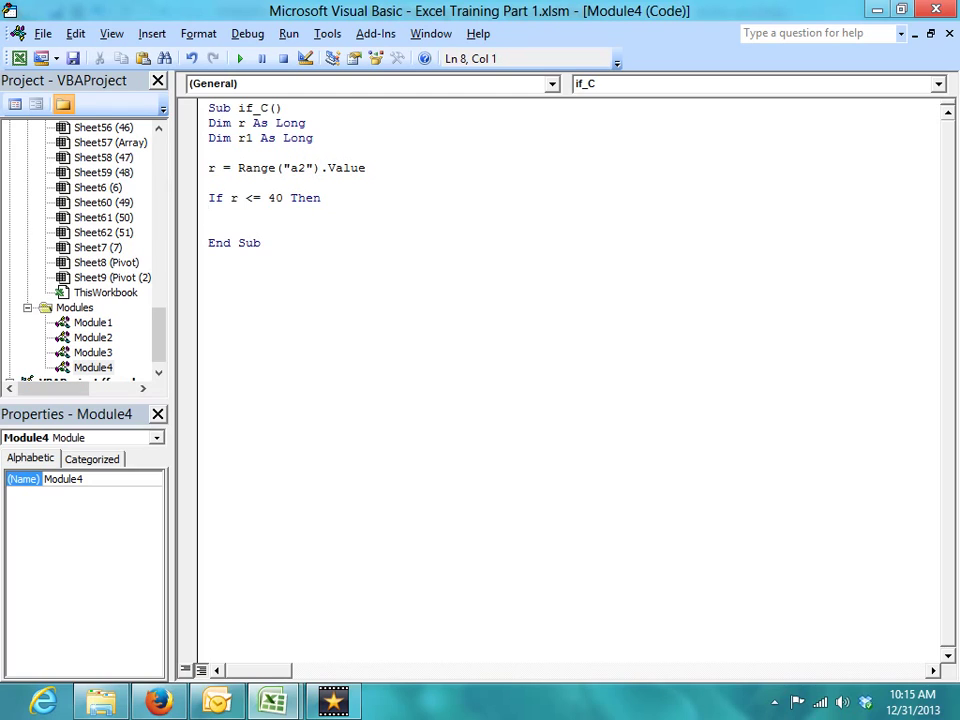
pyautogui.write('r1')
pyautogui.write('=')
pyautogui.press('BackSpace')
pyautogui.write('=')
pyautogui.write('5')
pyautogui.press('BackSpace')
pyautogui.write('5')
pyautogui.write('000')
pyautogui.press('Return')
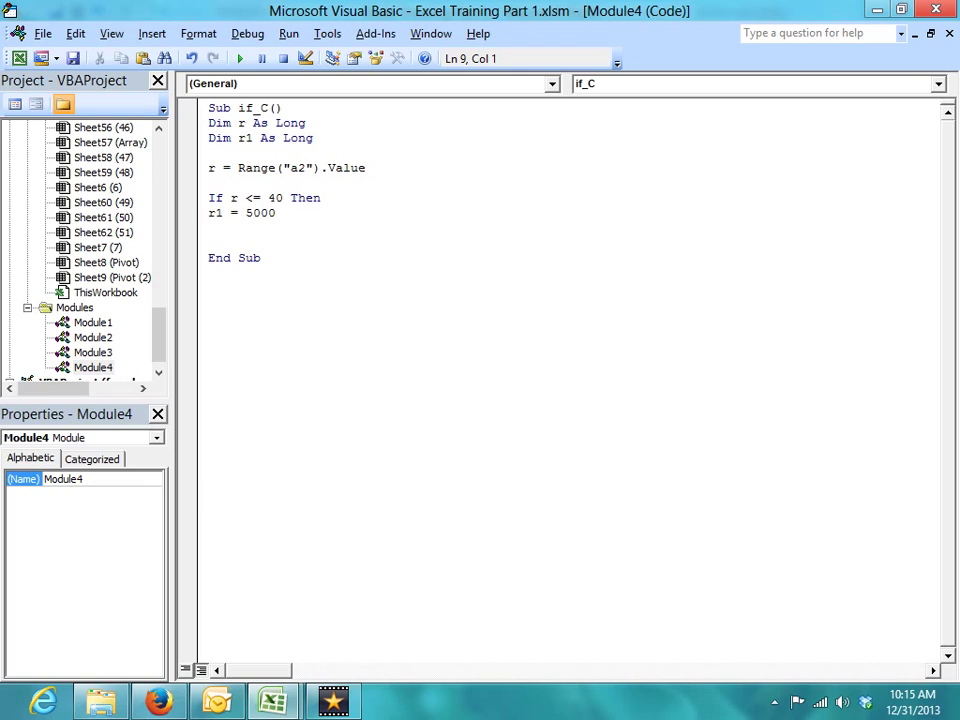
# - Add an Else line below the r1 = 5000 assignment
pyautogui.write('e')
pyautogui.write('d')
pyautogui.press('BackSpace')
pyautogui.write('nd ')
pyautogui.write('if')
pyautogui.press('Return')
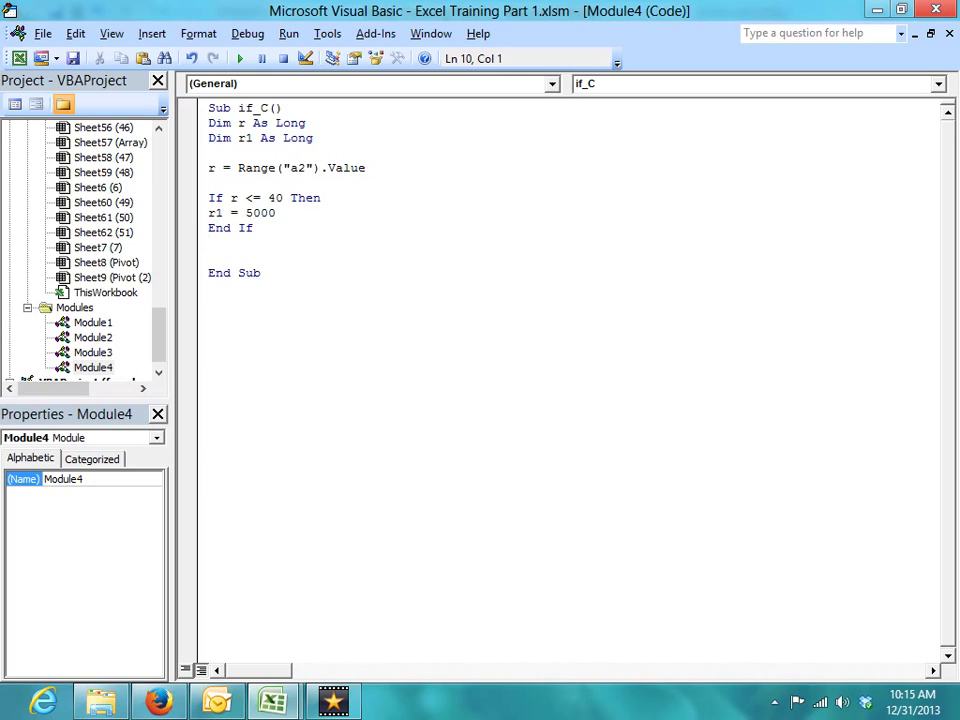
pyautogui.press('Up')
pyautogui.press('End')
pyautogui.press('BackSpace')
pyautogui.press('BackSpace')
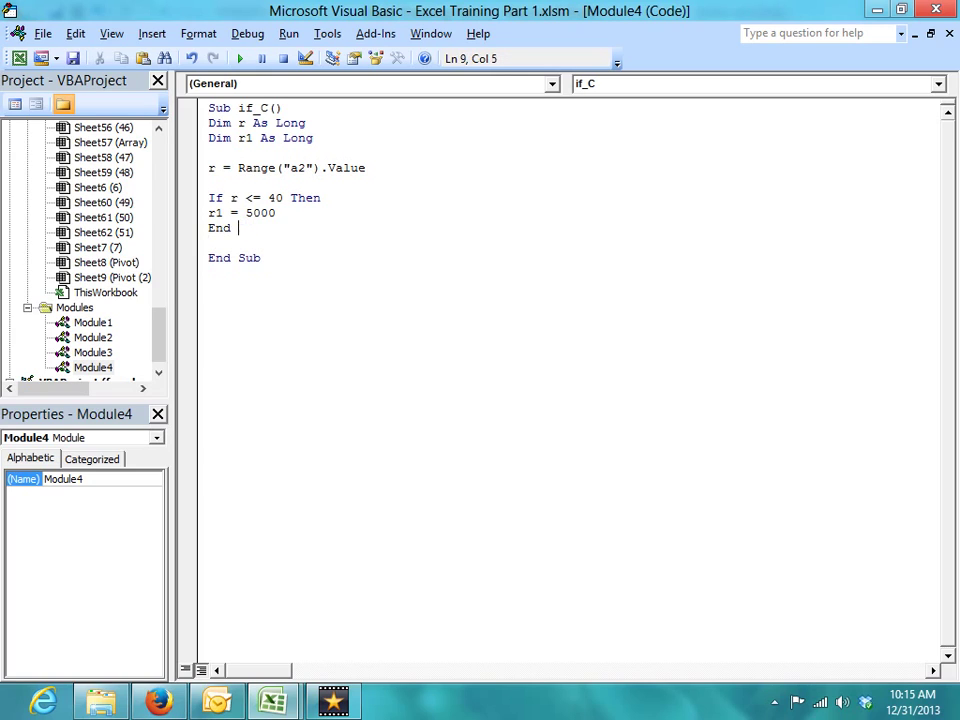
pyautogui.press('BackSpace')
pyautogui.press('BackSpace')
pyautogui.press('BackSpace')
pyautogui.press('Delete')
pyautogui.write('else')
pyautogui.press('Return')
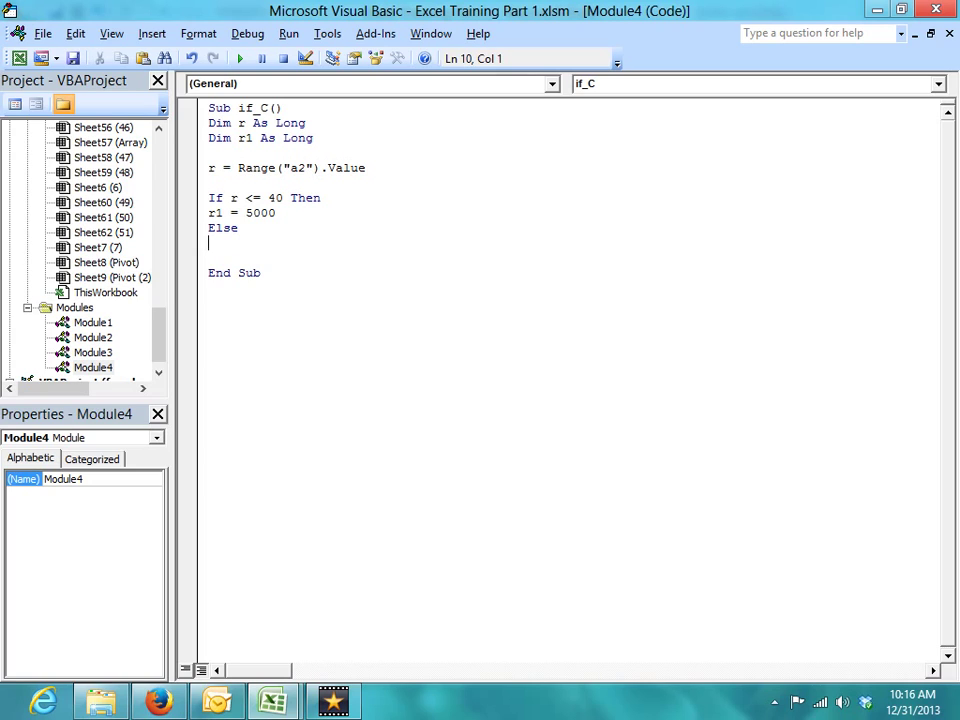
pyautogui.press('Return')
pyautogui.write('end')
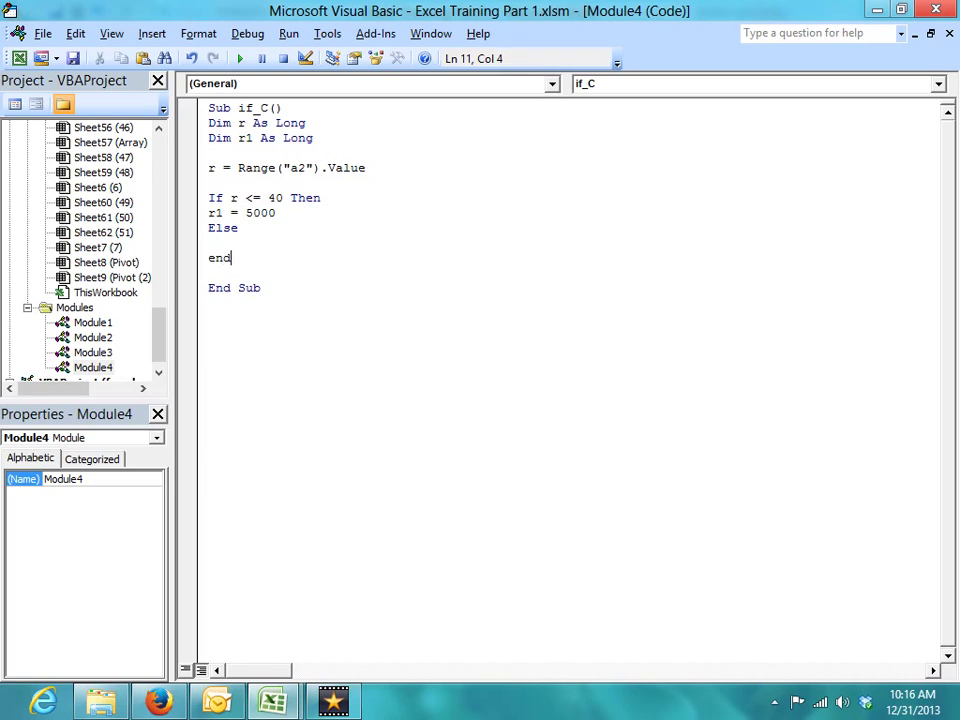
pyautogui.write(' if')
pyautogui.press('Return')
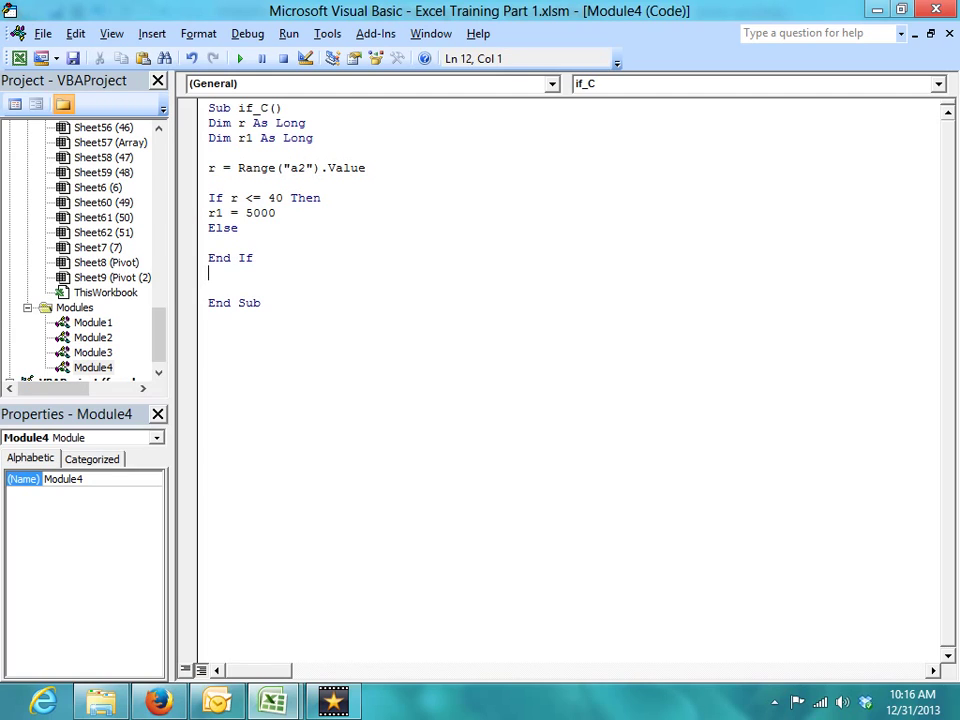
pyautogui.press('BackSpace')
pyautogui.press('BackSpace')
pyautogui.press('BackSpace')
pyautogui.press('BackSpace')
pyautogui.press('BackSpace')
pyautogui.press('BackSpace')
pyautogui.press('BackSpace')
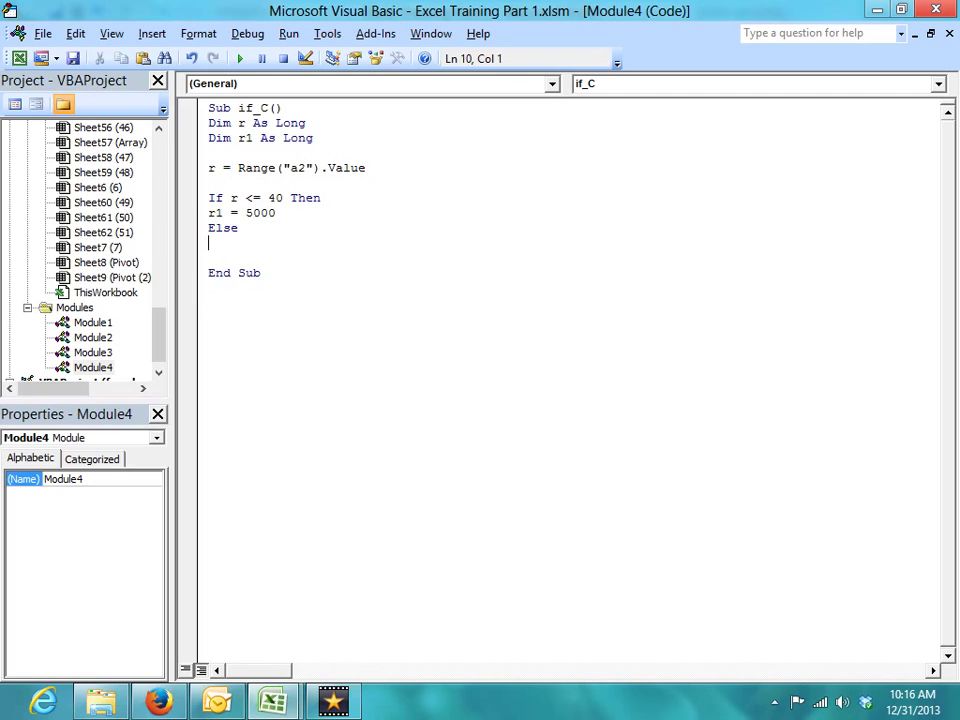
pyautogui.press('BackSpace')
# - Turn the Else line into ElseIf r <= 80 Then
pyautogui.write('if')
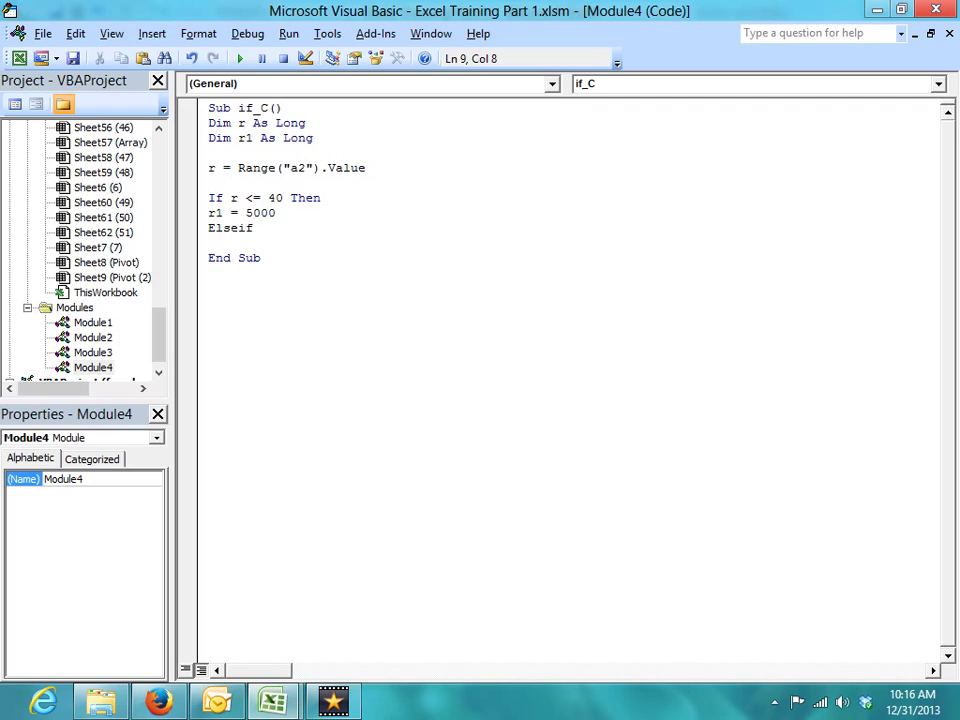
pyautogui.write('r')
pyautogui.write('<=')
pyautogui.write('4')
pyautogui.write('1')
pyautogui.press('BackSpace')
pyautogui.press('BackSpace')
pyautogui.write('80')
pyautogui.write(' th')
pyautogui.write('n')
pyautogui.press('BackSpace')
pyautogui.write('en')
pyautogui.press('Return')
# - Assign r1 = 1000, then add the condition ElseIf r <= 100 Then
pyautogui.write('r')
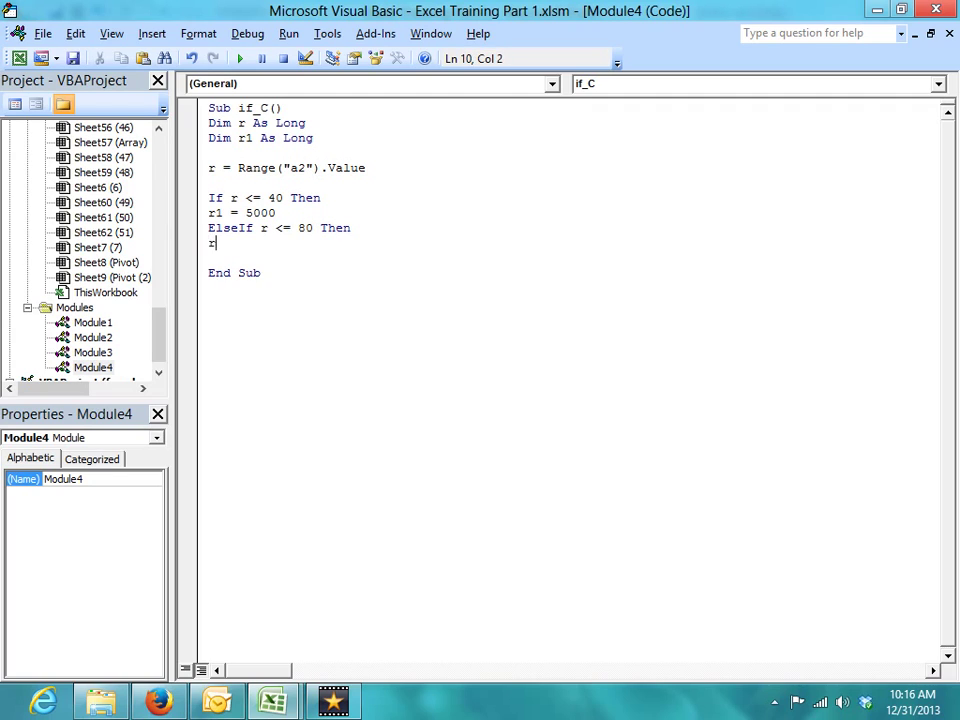
pyautogui.write('1 = 10')
pyautogui.write('00')
pyautogui.press('Return')
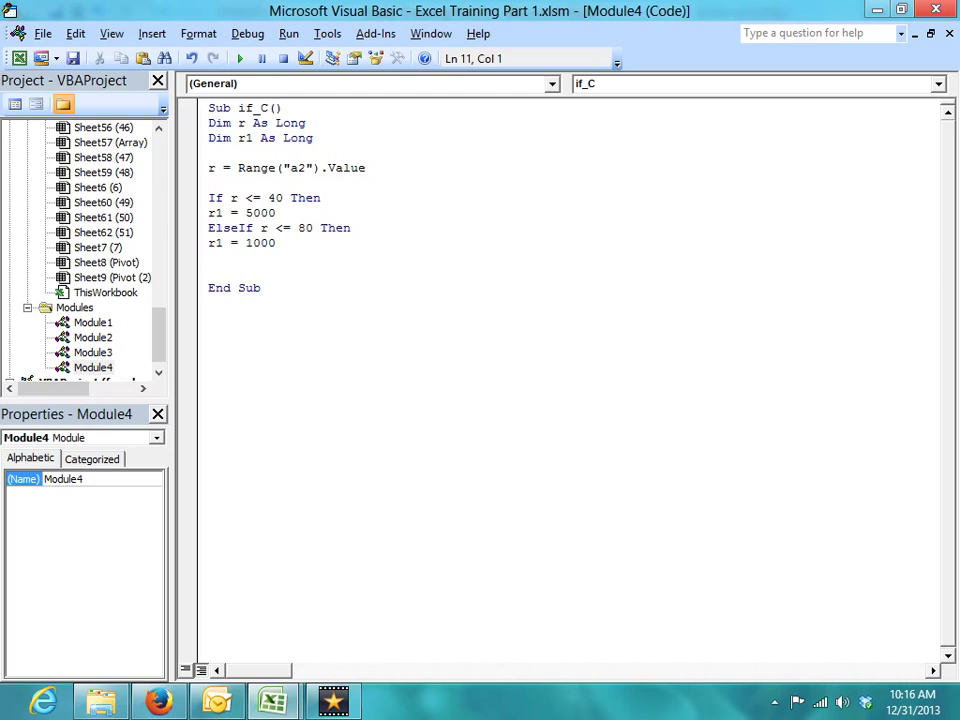
pyautogui.write('e')
pyautogui.write('ls')
pyautogui.write('eif ')
pyautogui.write('r<=')
pyautogui.write('100 th')
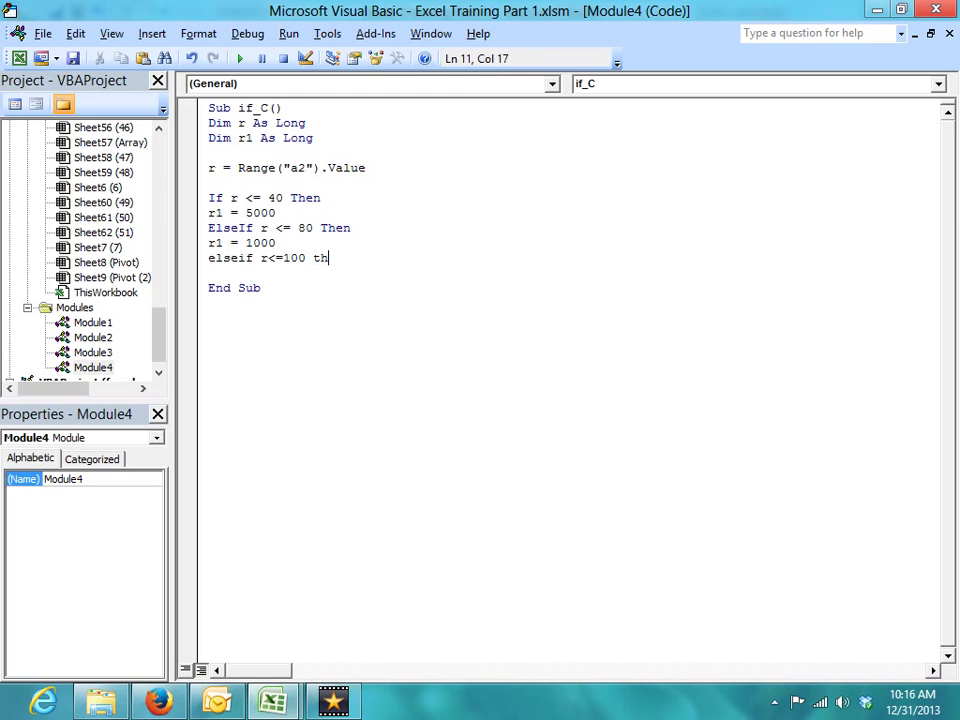
pyautogui.write('en')
pyautogui.press('Return')
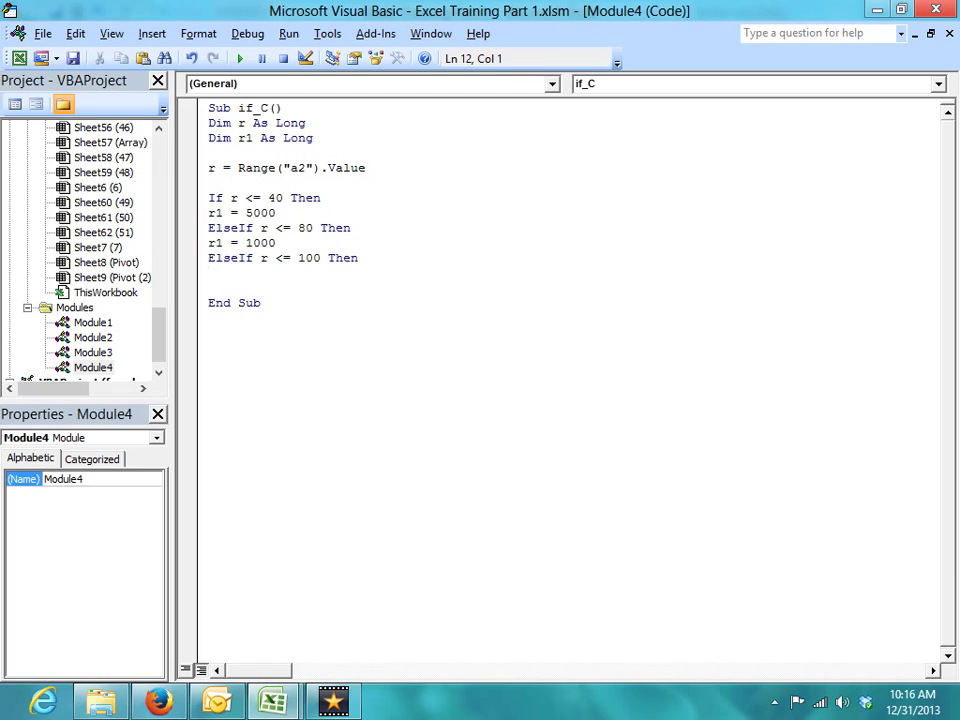
# - Assign r1 = 1500 under the r <= 100 branch and add an Else line
pyautogui.write('r')
pyautogui.write('1')
pyautogui.write('=1500')
pyautogui.press('Return')
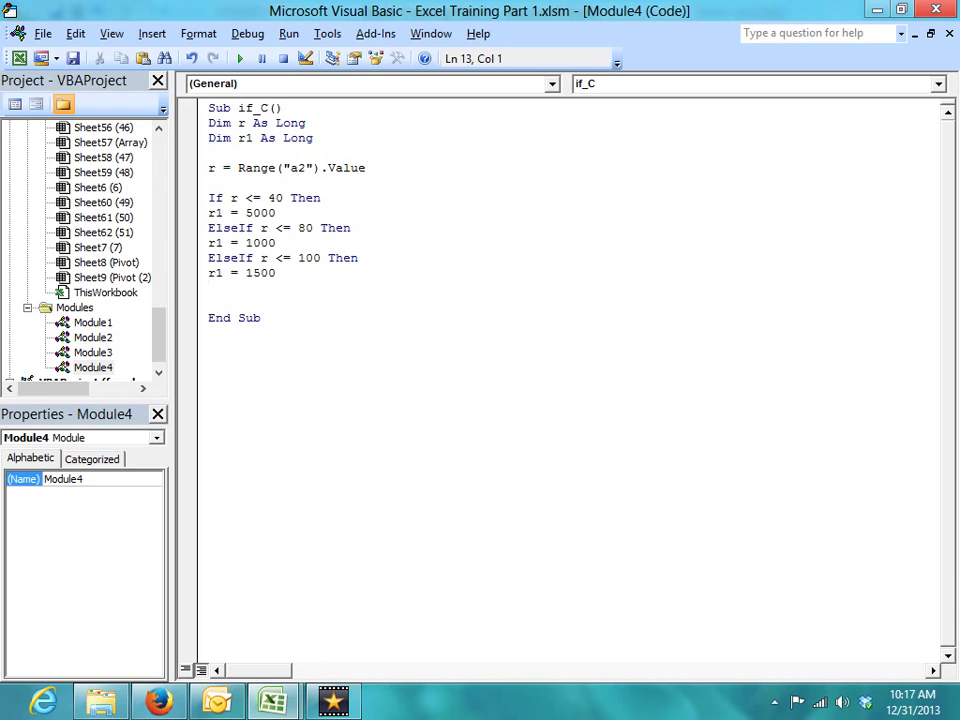
pyautogui.write('Else')
pyautogui.write('lse')
pyautogui.press('BackSpace')
pyautogui.write('if')
pyautogui.press('BackSpace')
pyautogui.press('BackSpace')
pyautogui.press('BackSpace')
pyautogui.press('Return')
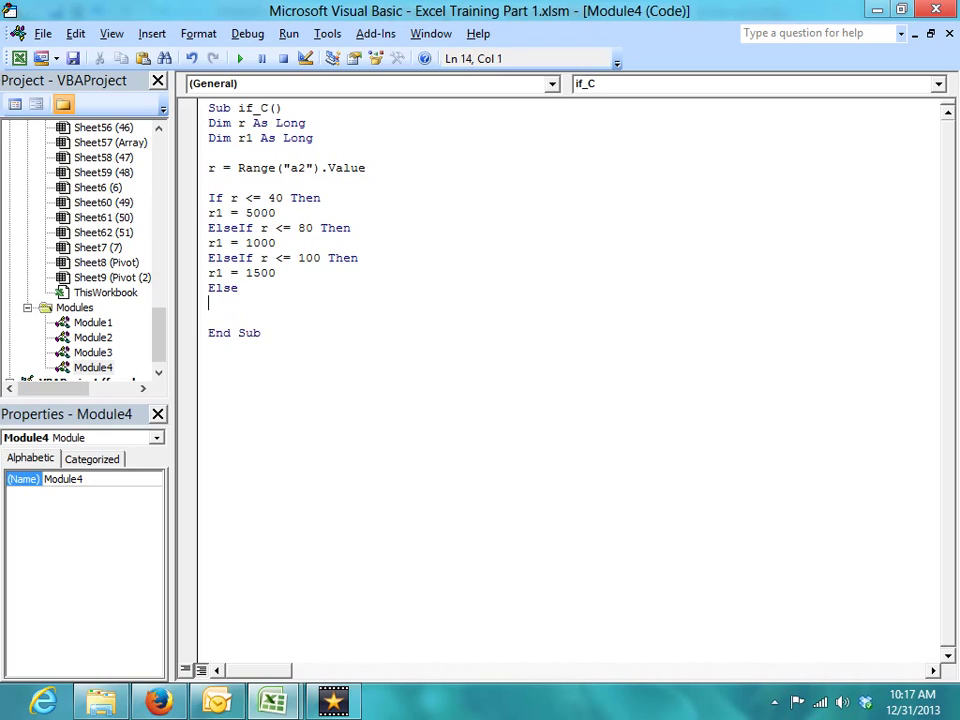
# - Assign r1 = 2000 under Else and close the block with End If
pyautogui.write('r')
pyautogui.write('1=')
pyautogui.write('1')
pyautogui.press('BackSpace')
pyautogui.write('20')
pyautogui.write('00')
pyautogui.press('Return')
pyautogui.write('e')
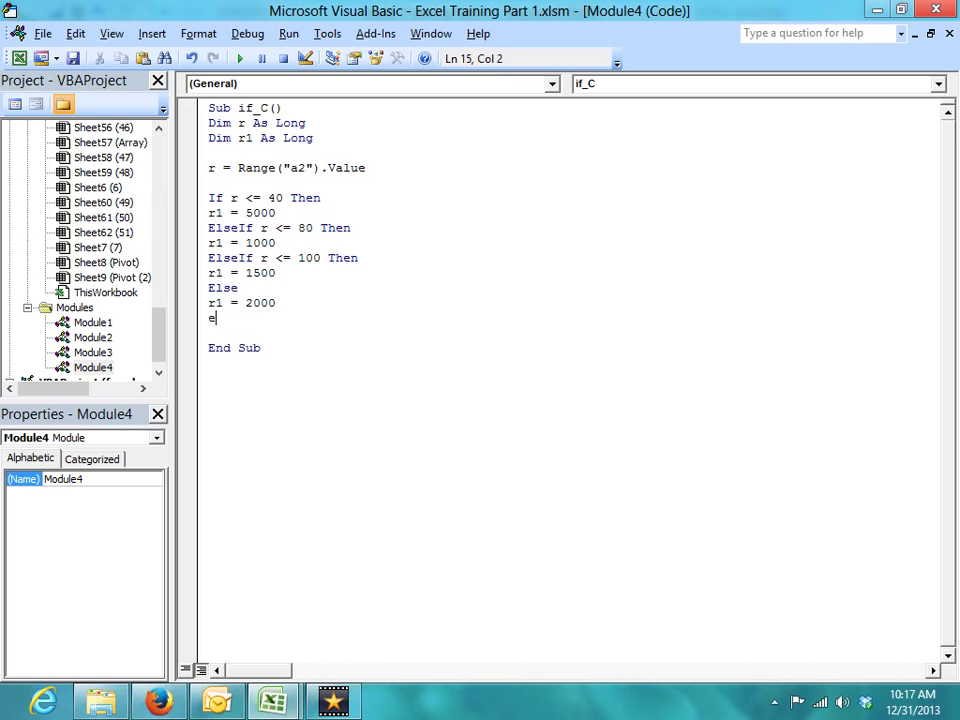
pyautogui.write('nd')
pyautogui.write(' if')
pyautogui.press('Return')
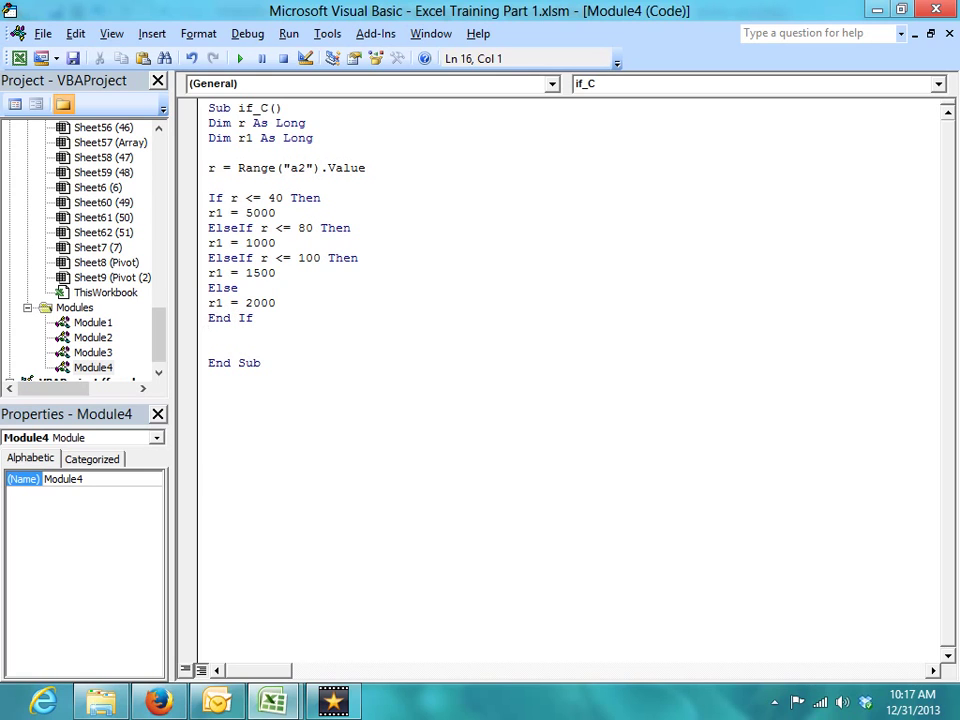
# - Add blank lines above End Sub, then look up the 85-95 bonus row in the worksheet
pyautogui.press('Return')
pyautogui.press('Return')
pyautogui.press('Up')
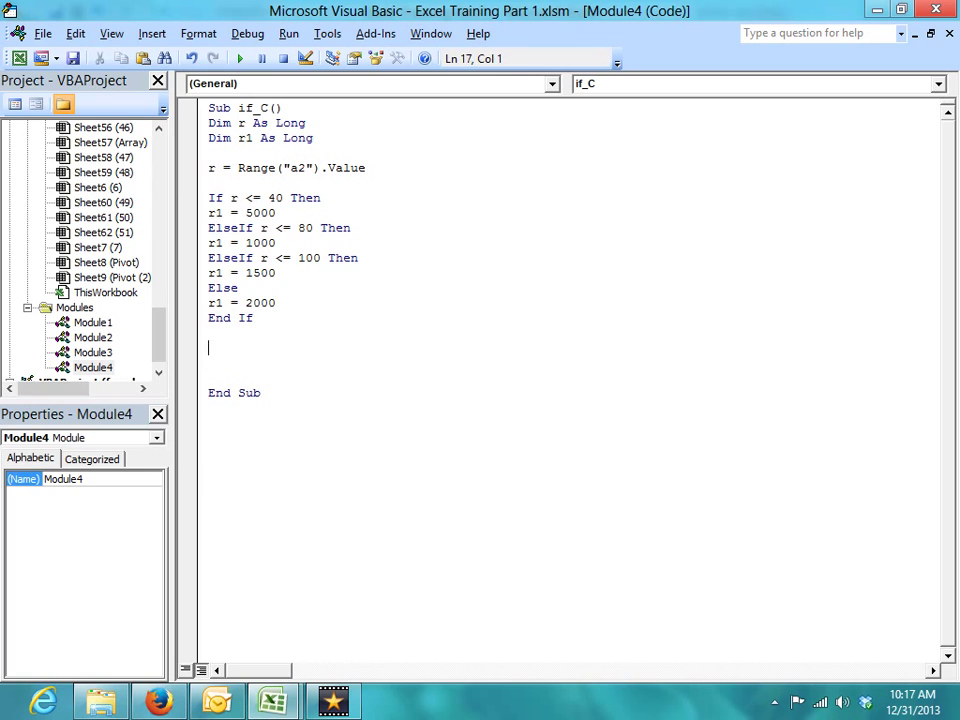
pyautogui.hotkey('alt', 'F11')
pyautogui.press('Return')
pyautogui.press('Down')
pyautogui.press('Down')
pyautogui.press('Right')
pyautogui.press('Right')
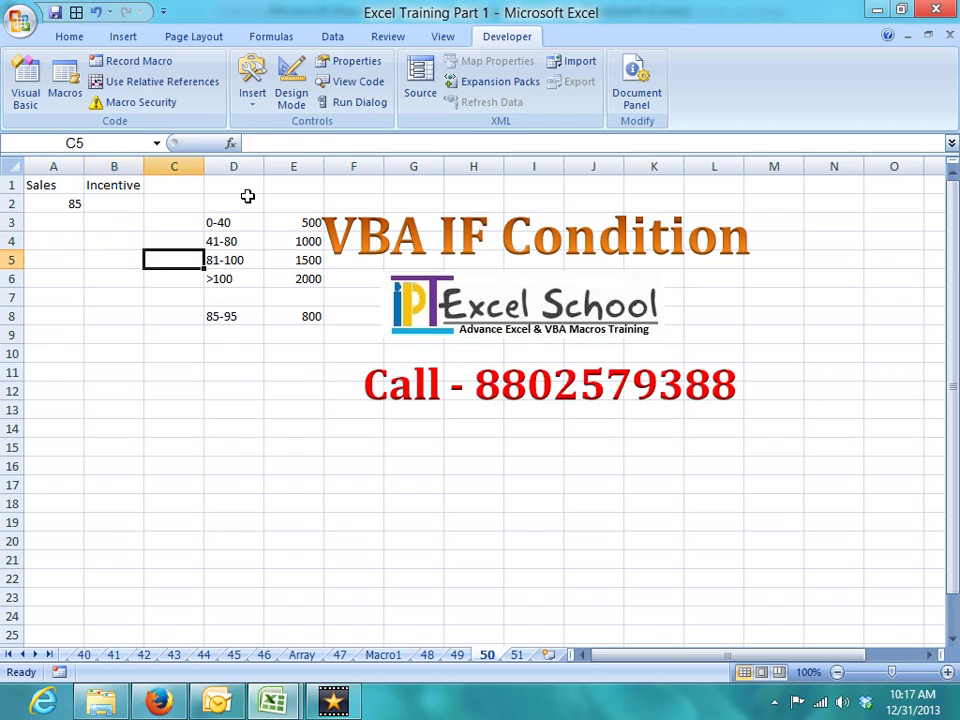
pyautogui.press('Down')
pyautogui.press('Down')
pyautogui.press('Down')
pyautogui.press('Right')
pyautogui.hotkey('alt', 'F11')
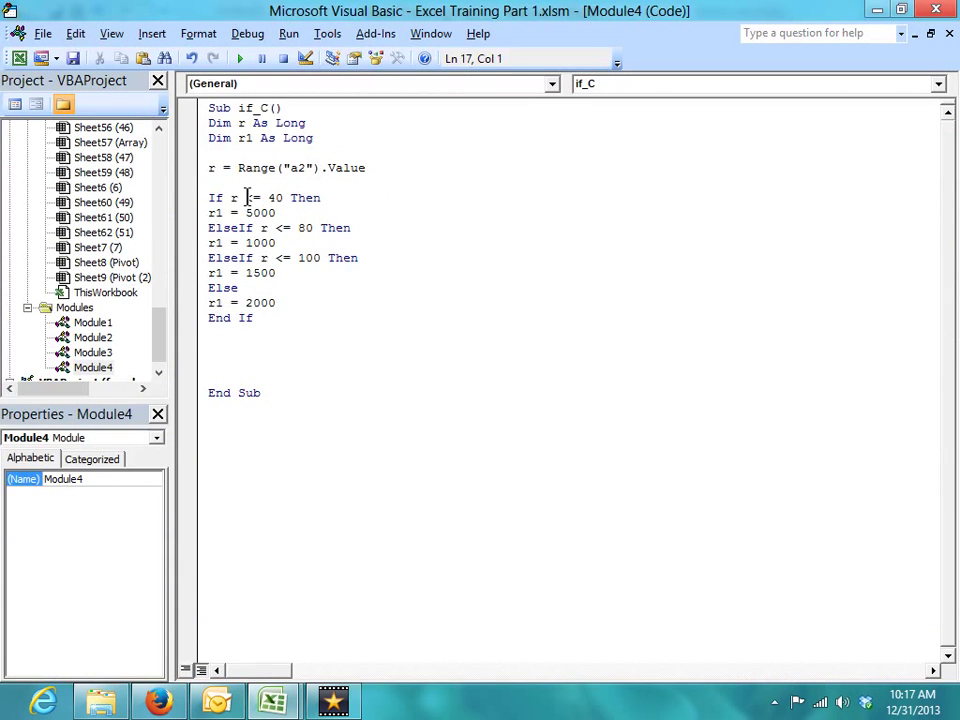
# - Type the block: If r>=85 and r<=95 Then, r1 = r1 + 800, End If
pyautogui.write('if')
pyautogui.write('r')
pyautogui.write('>=85 ')
pyautogui.write('and ')
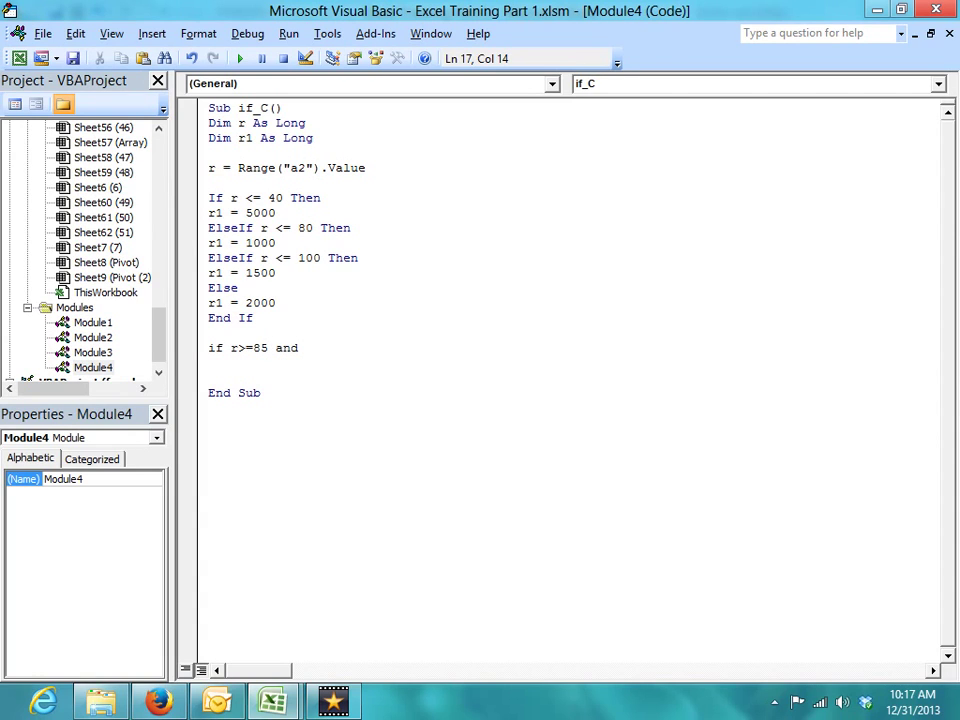
pyautogui.write('r <= ')
pyautogui.write('95 the')
pyautogui.write('n')
pyautogui.press('Return')
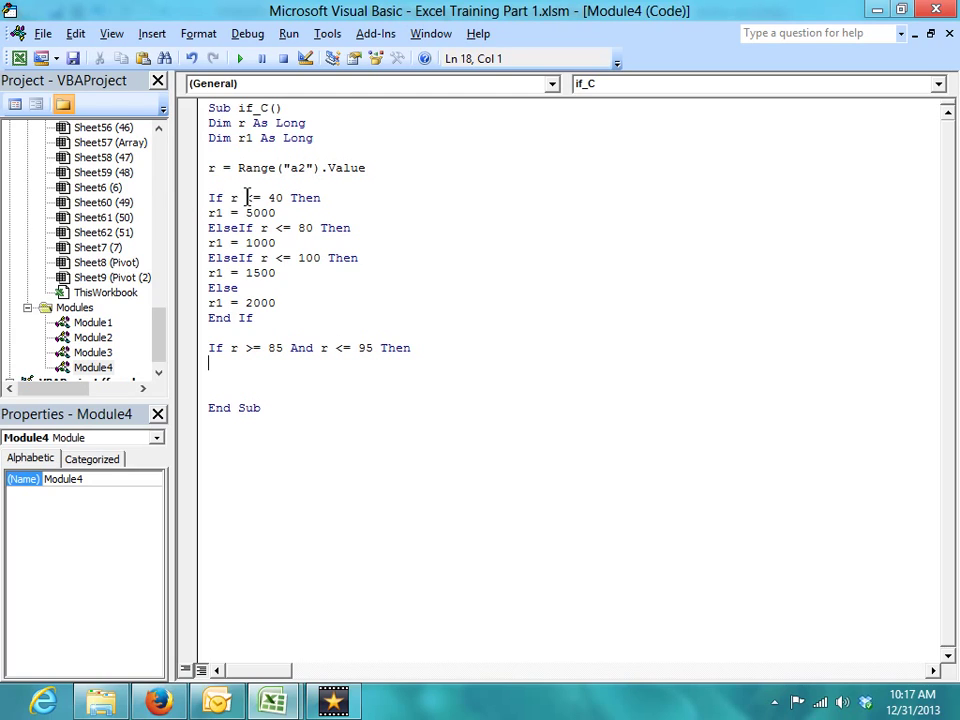
pyautogui.write('r1 ')
pyautogui.write('= r1 + ')
pyautogui.write('800')
pyautogui.press('Return')
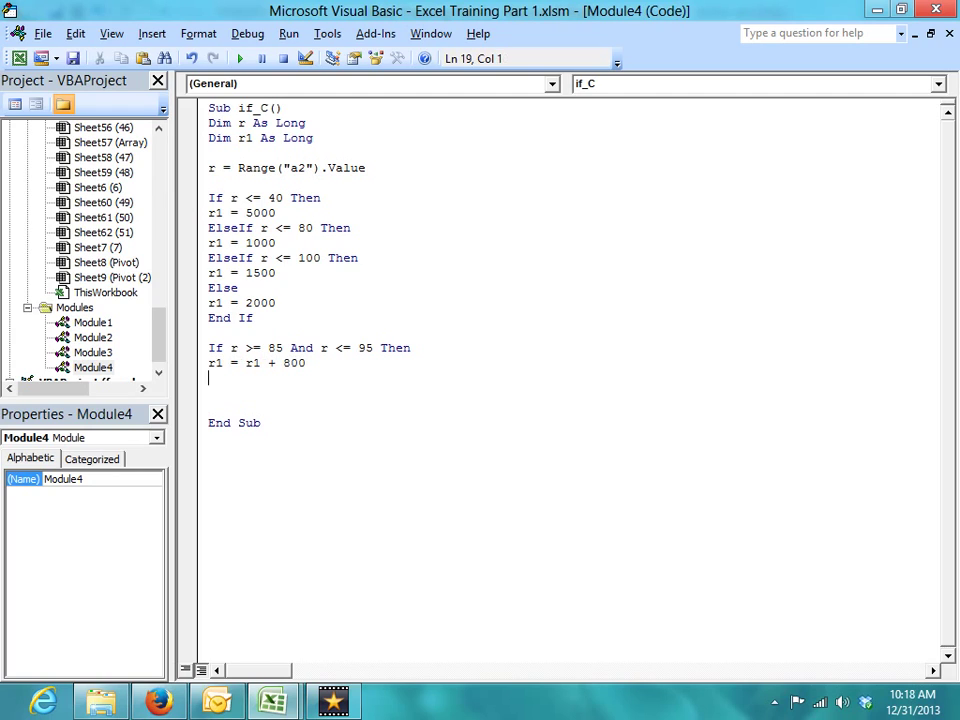
pyautogui.write('end if')
pyautogui.press('Return')
pyautogui.moveTo(245, 363)
pyautogui.mouseDown()
pyautogui.moveTo(323, 378)
pyautogui.moveTo(323, 363)
pyautogui.mouseUp()
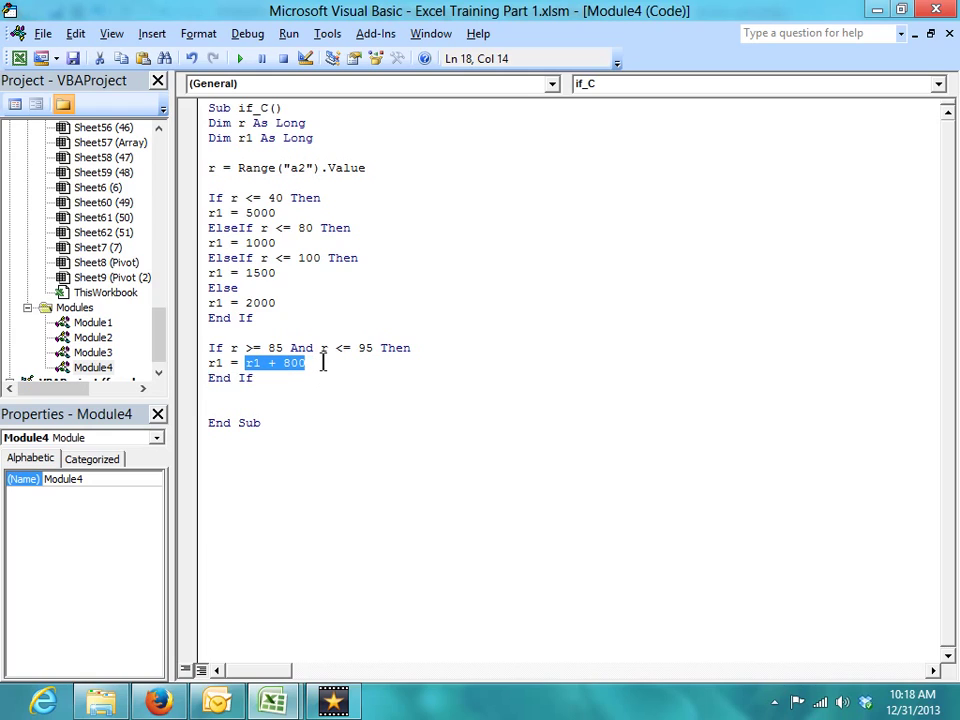
pyautogui.doubleClick(257, 302)
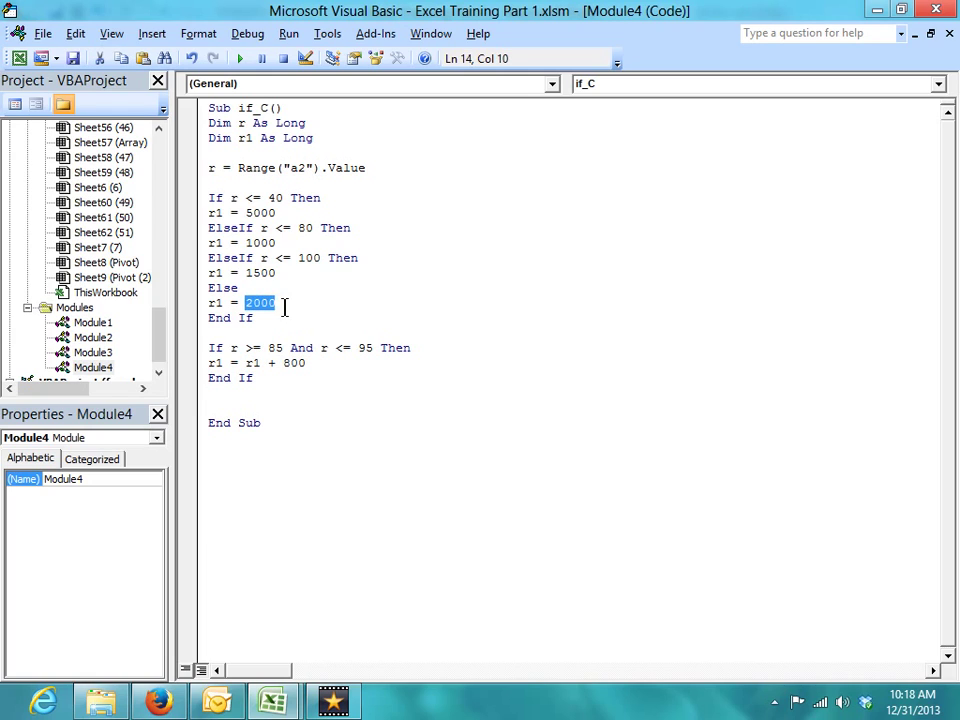
pyautogui.moveTo(245, 363); pyautogui.dragTo(311, 365)
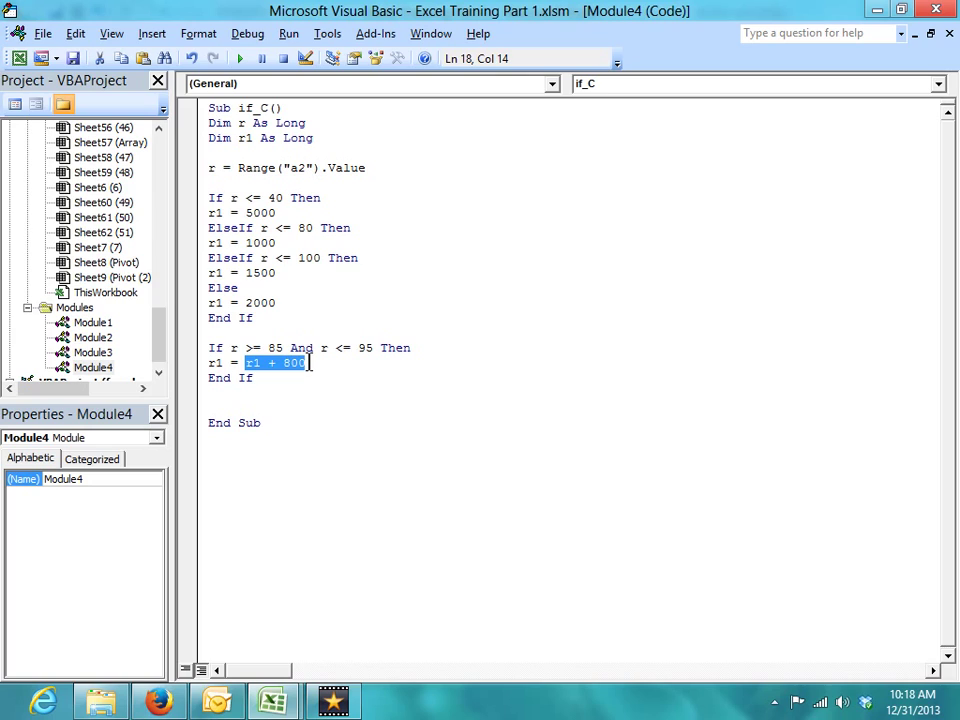
pyautogui.click(287, 392)
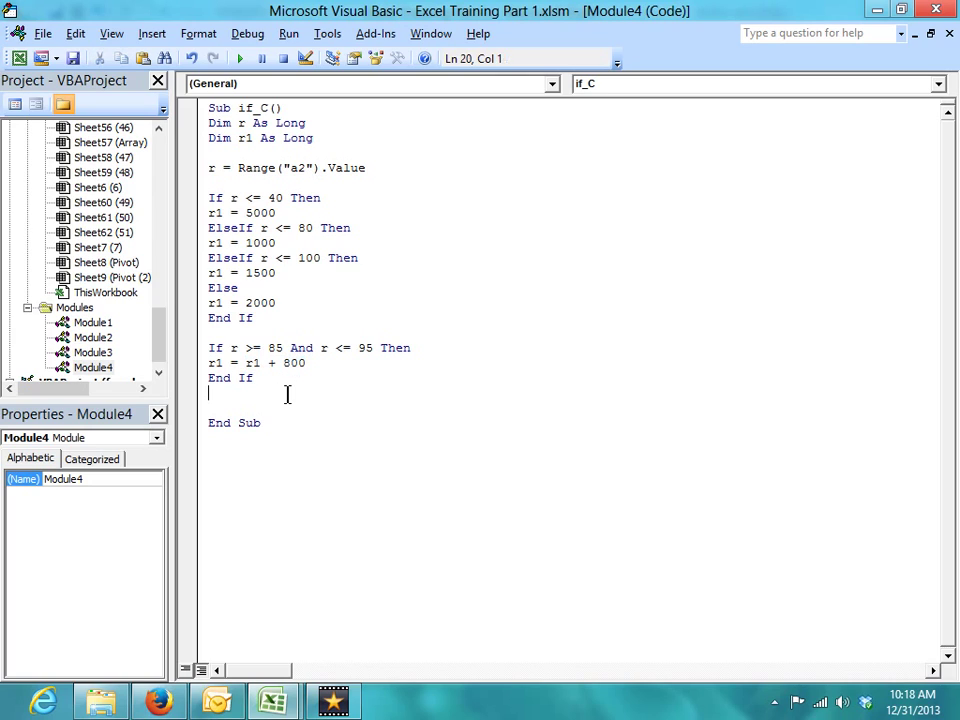
pyautogui.click(266, 363)
pyautogui.hotkey('shift', 'Right')
pyautogui.click(264, 380)
pyautogui.moveTo(289, 348); pyautogui.dragTo(313, 348)
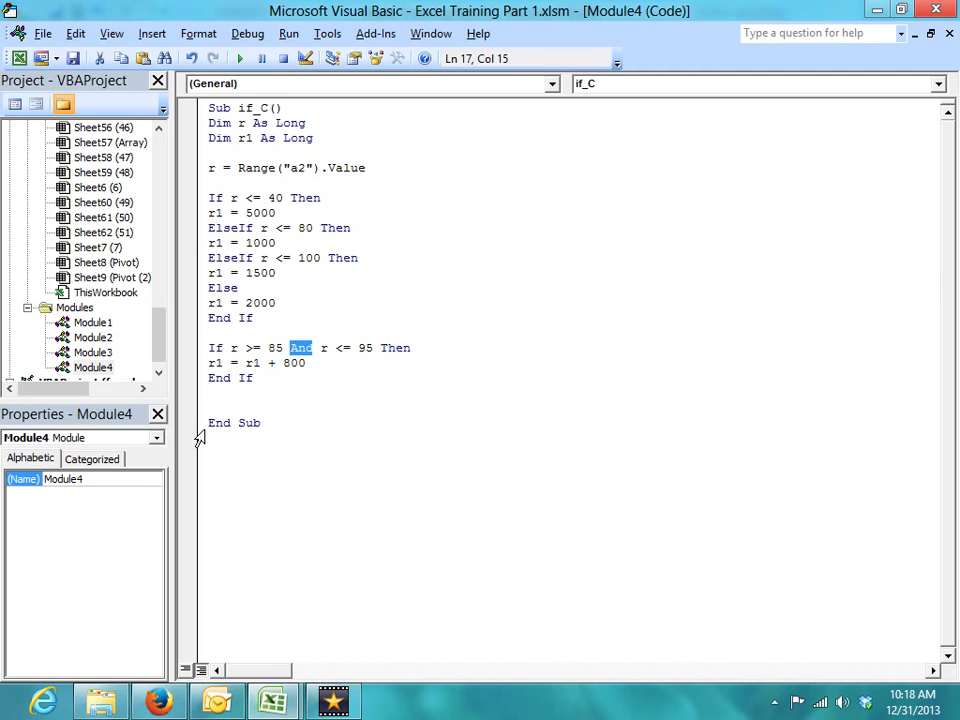
pyautogui.click(296, 380)
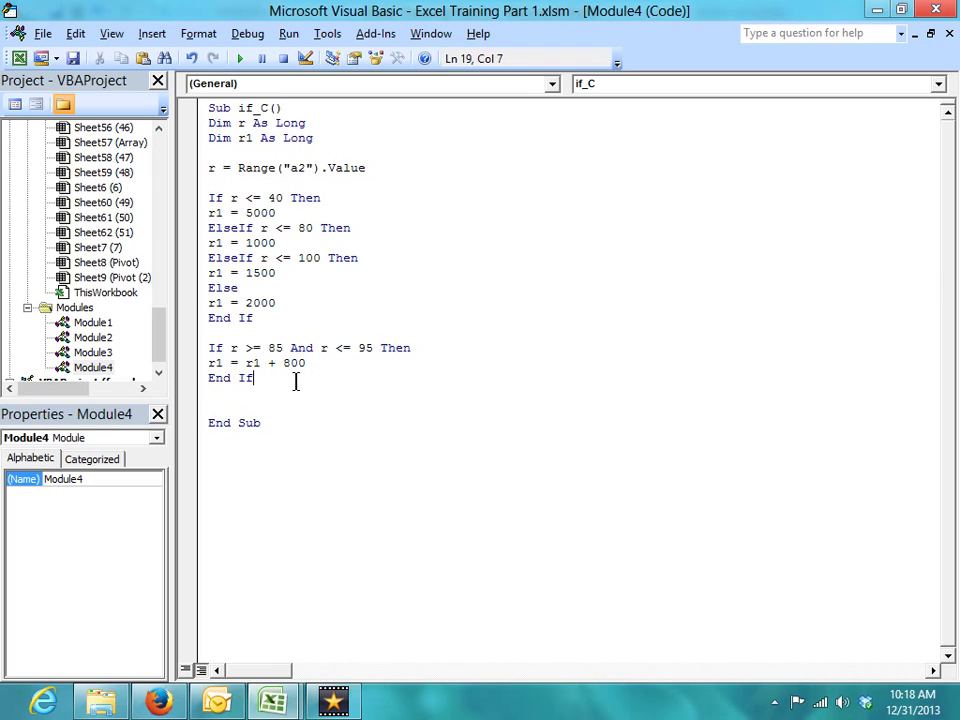
pyautogui.click(380, 348)
pyautogui.click(267, 380)
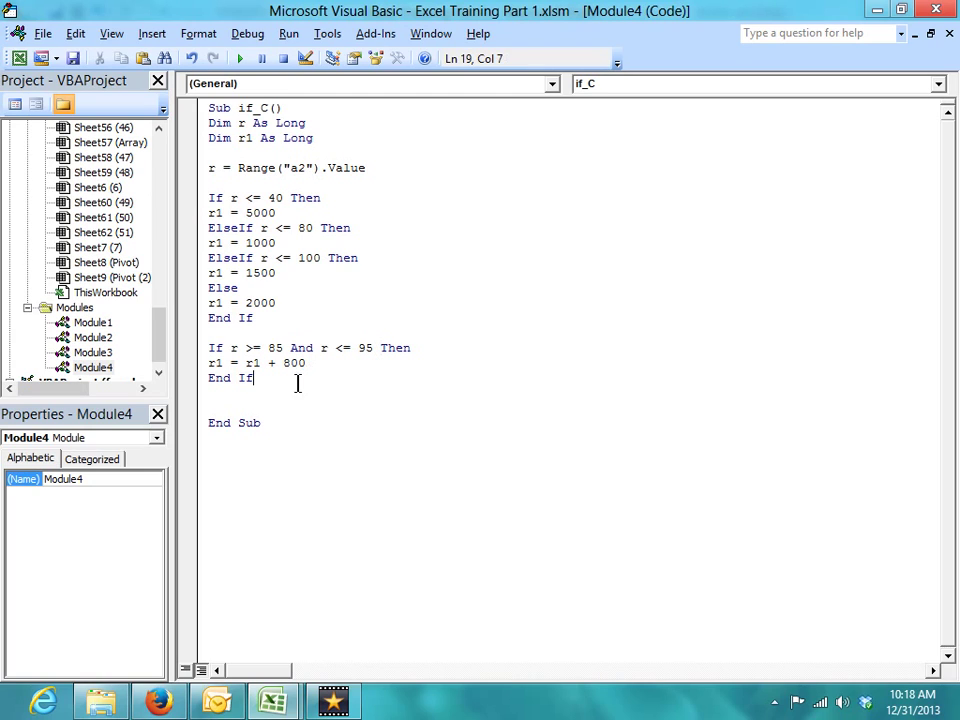
pyautogui.click(236, 403)
pyautogui.moveTo(209, 167); pyautogui.dragTo(385, 166)
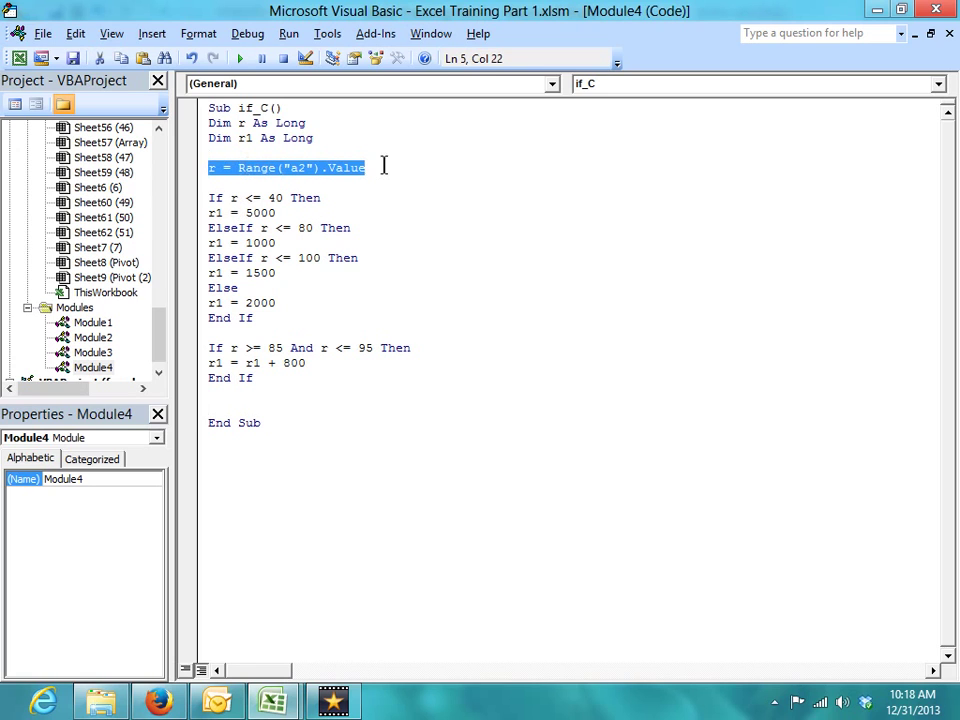
pyautogui.click(226, 395)
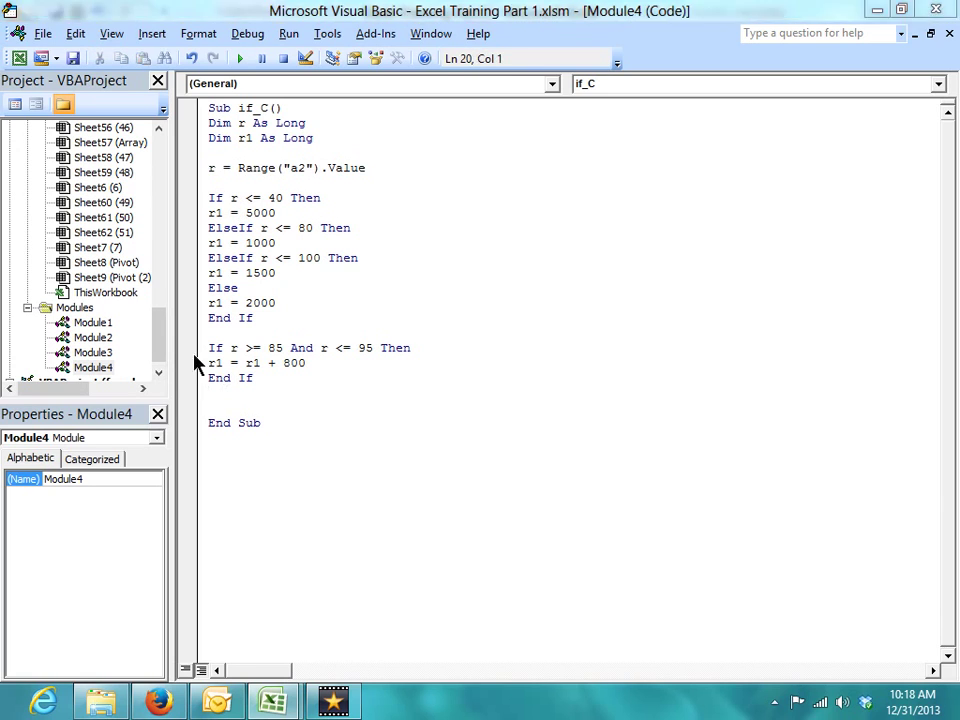
pyautogui.hotkey('alt', 'F11')
# - Add Range("b2").Value = r1 above End Sub, then return to the Excel workbook
pyautogui.click(121, 208)
pyautogui.hotkey('alt', 'Tab')
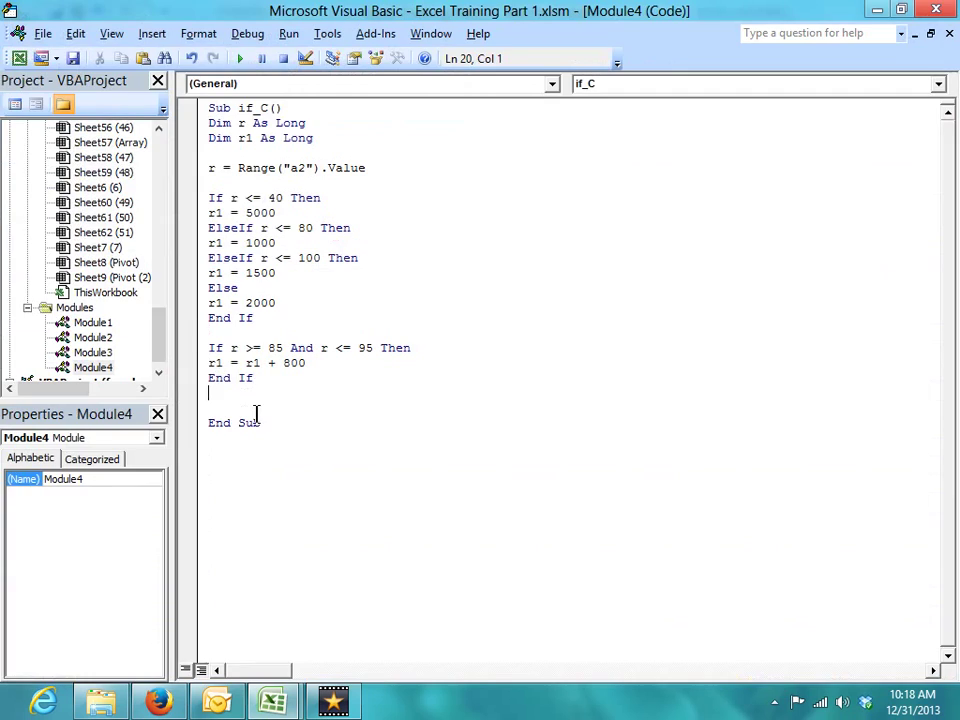
pyautogui.press('Return')
pyautogui.write('rang')
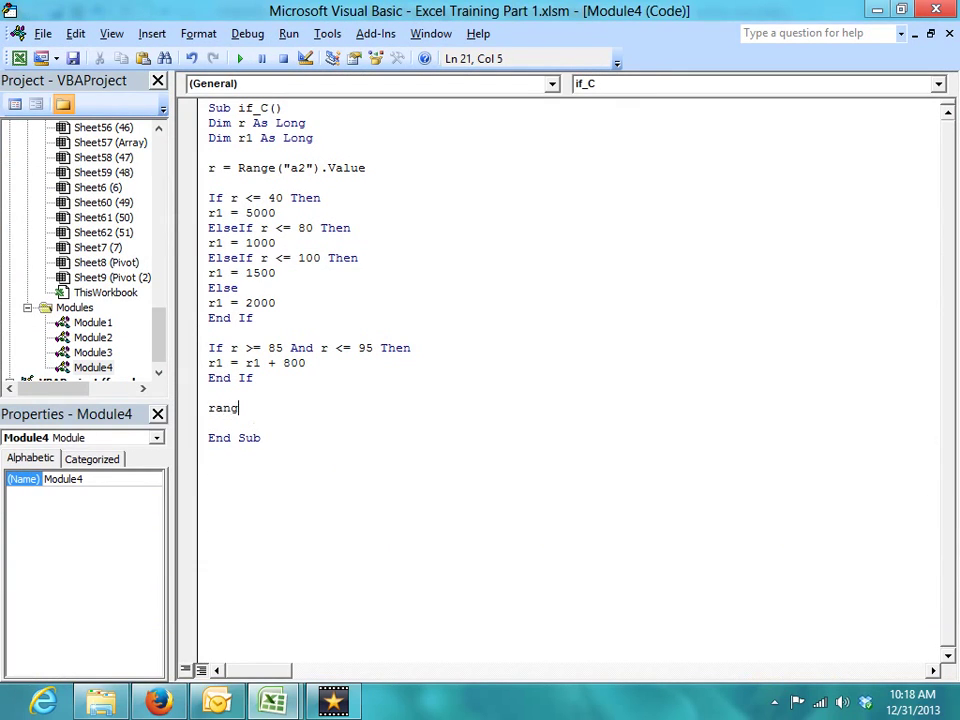
pyautogui.write('e("')
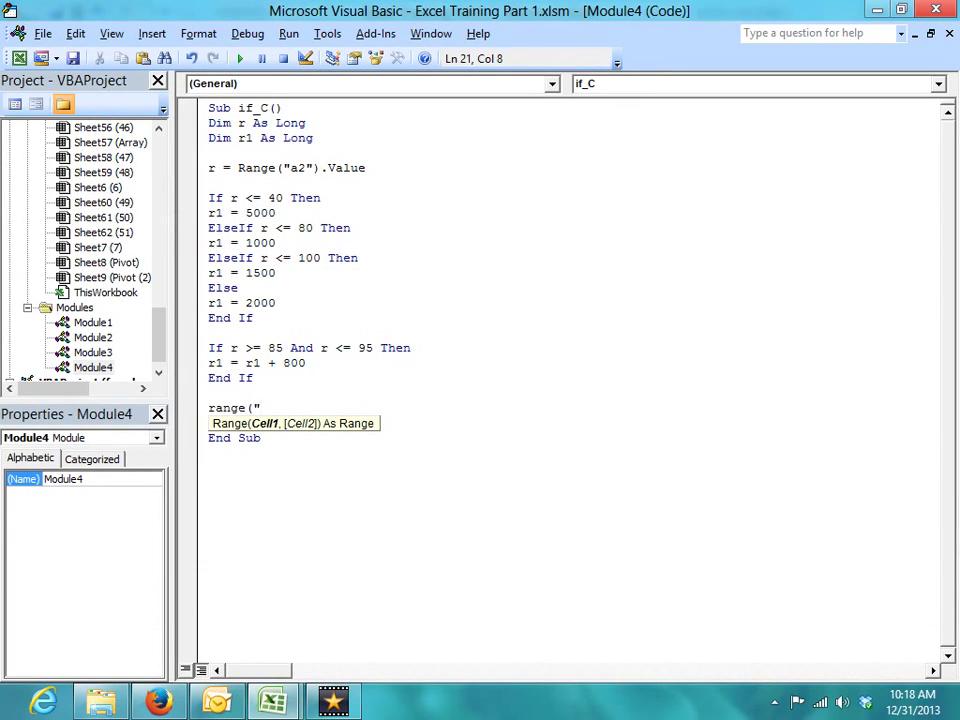
pyautogui.write('b2"')
pyautogui.write(').value')
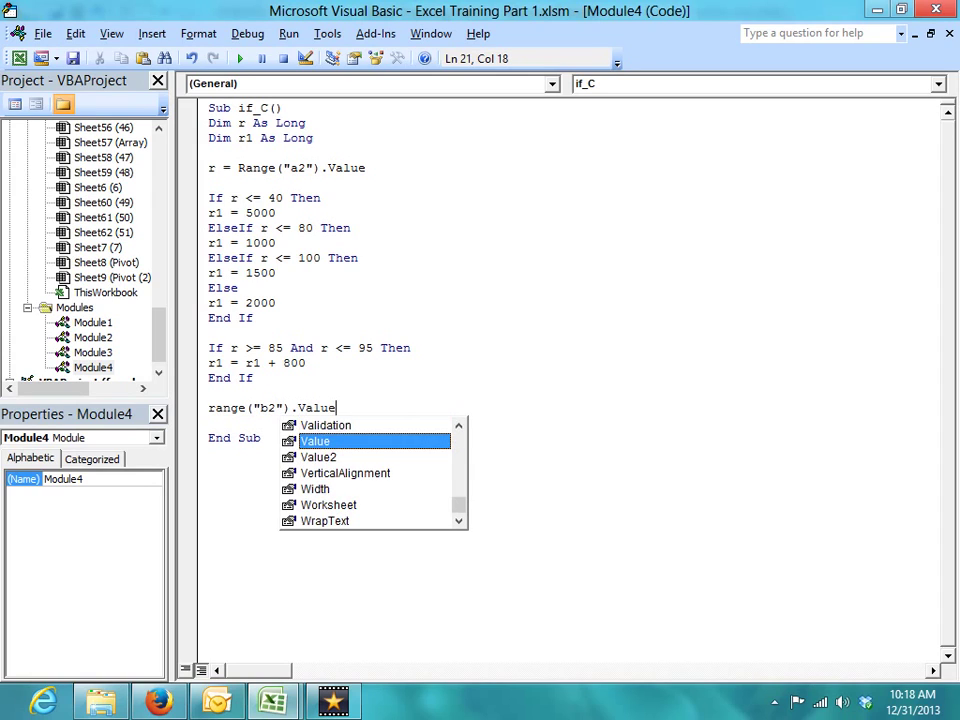
pyautogui.write('="')
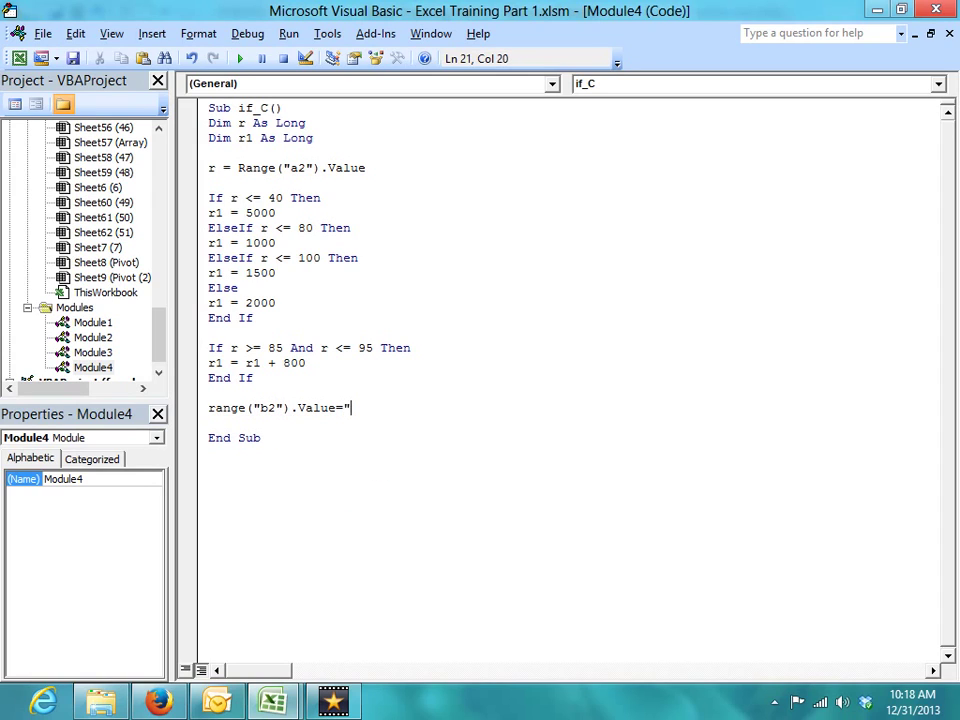
pyautogui.press('BackSpace')
pyautogui.write('r1')
pyautogui.press('Return')
pyautogui.hotkey('alt', 'F11')
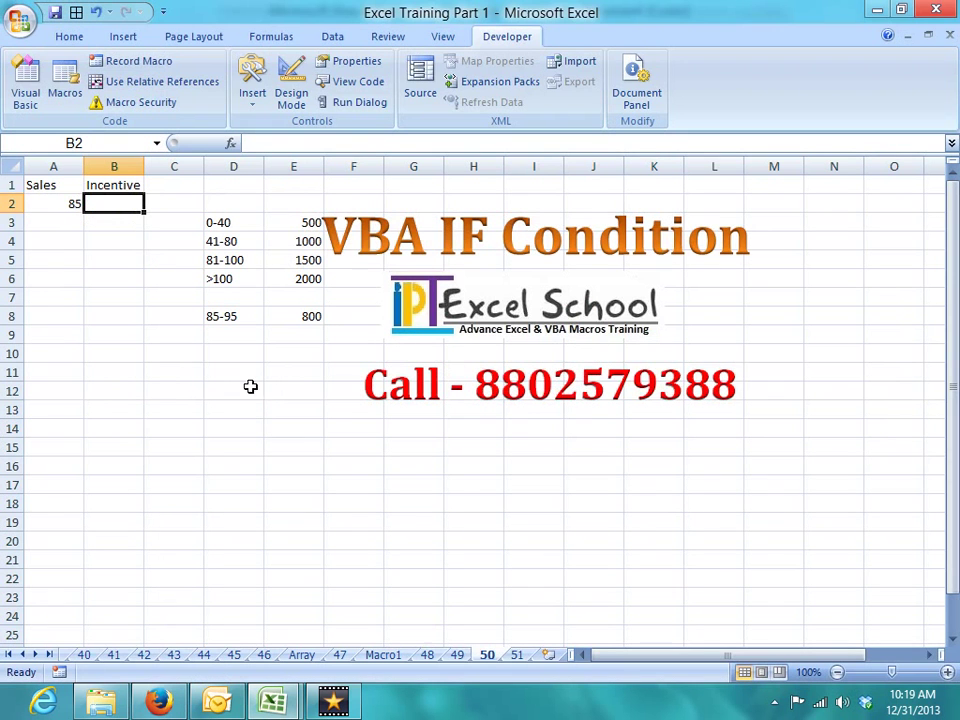
# - Run the writ_Range macro from the Macros list
pyautogui.click(77, 108)
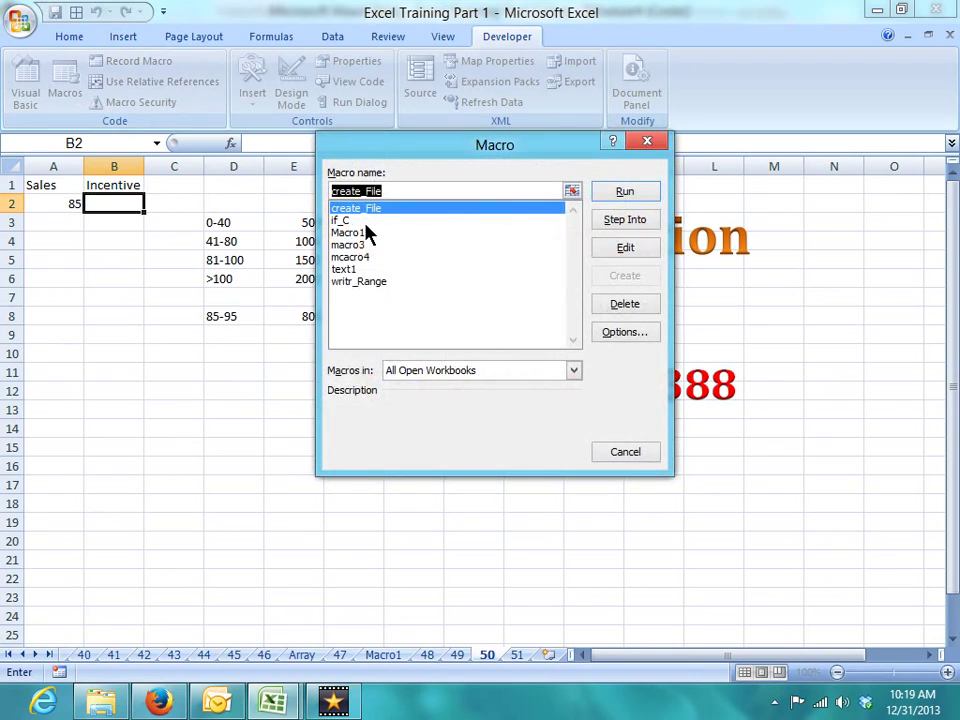
pyautogui.click(356, 283)
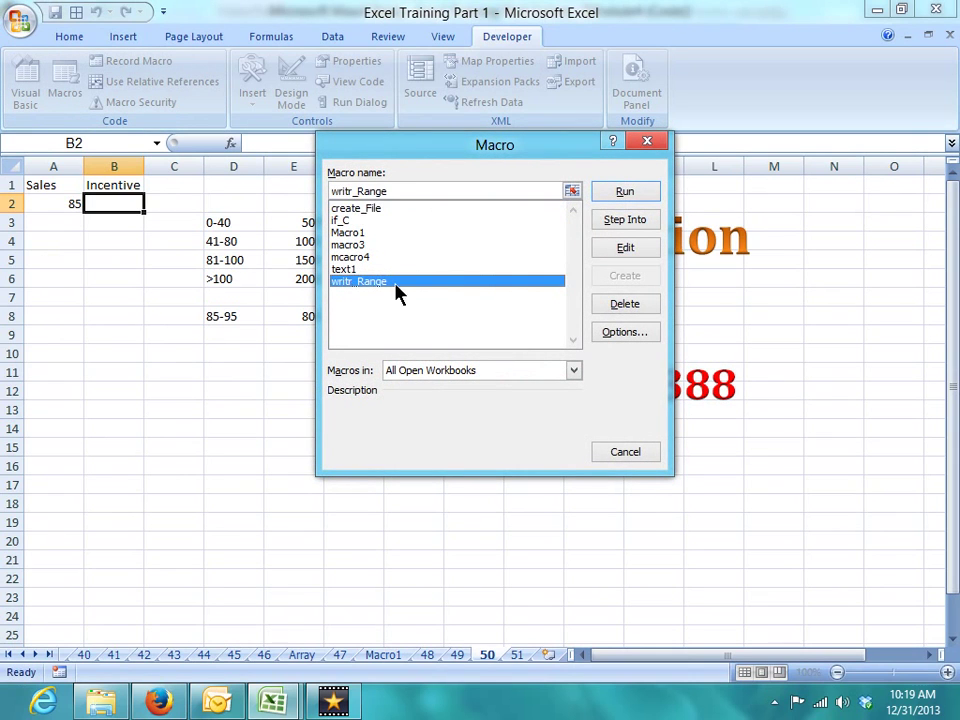
pyautogui.click(619, 193)
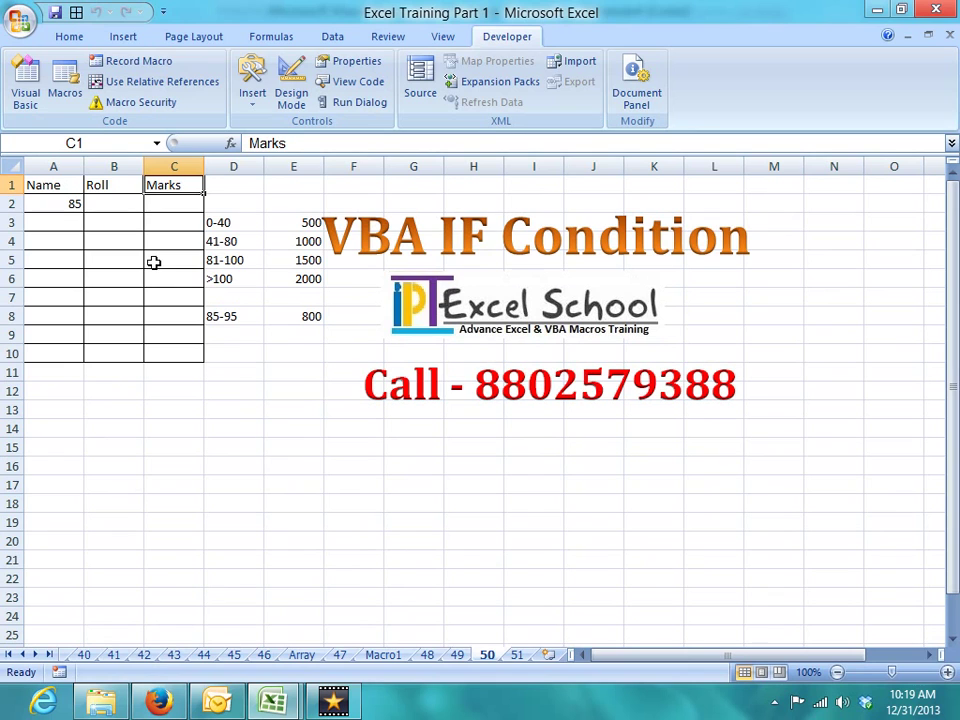
# - Run the if_C macro, confirm B2 shows 2300, and return to the VBA code
pyautogui.click(62, 86)
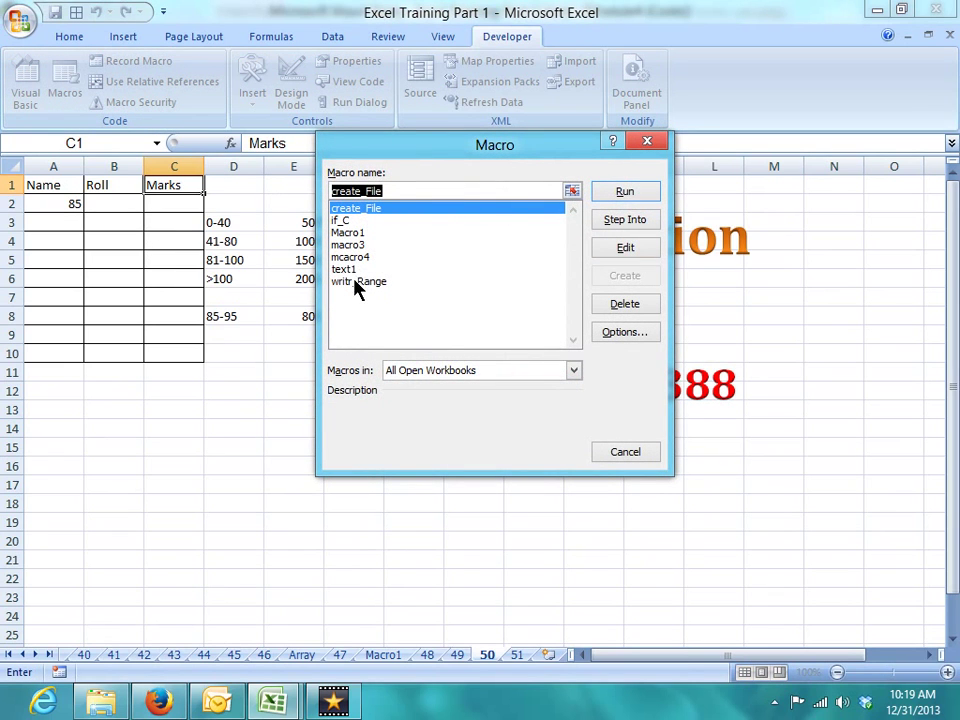
pyautogui.click(352, 222)
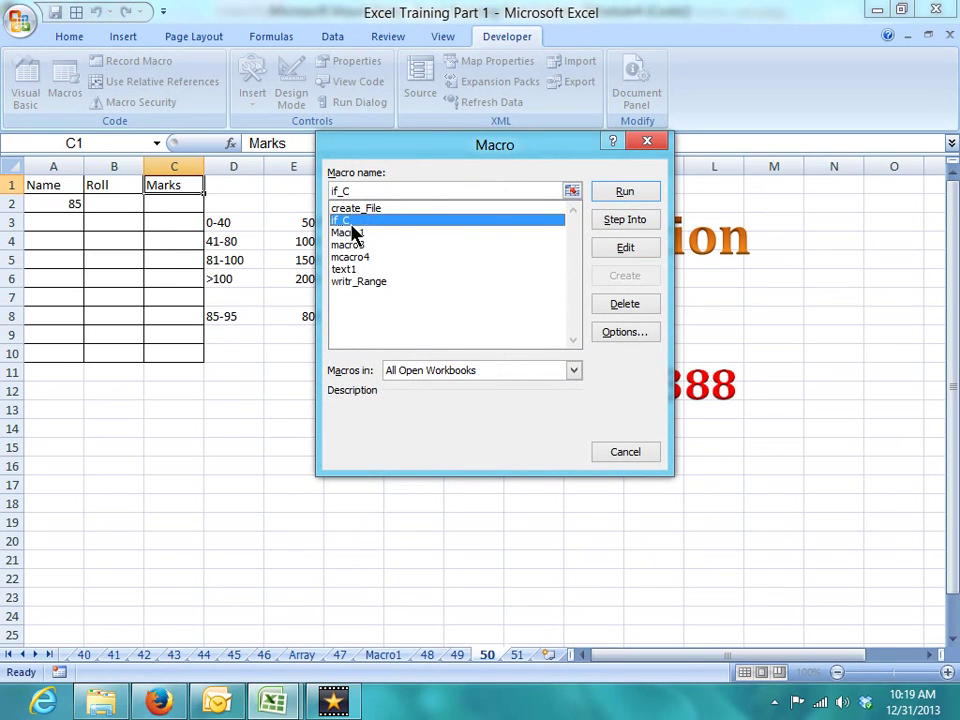
pyautogui.click(634, 196)
pyautogui.click(127, 204)
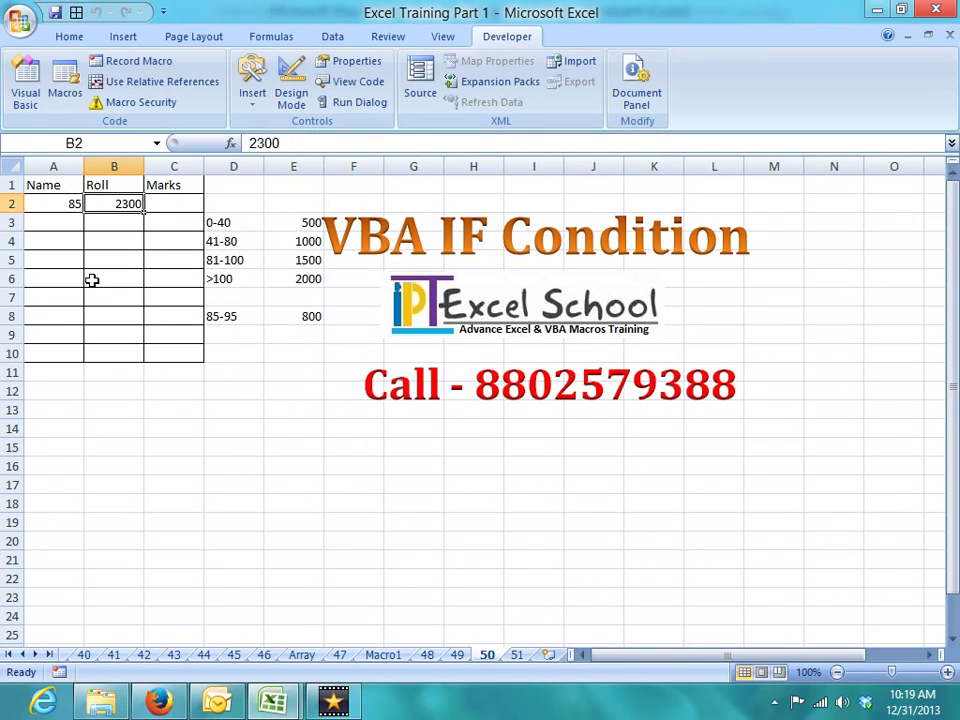
pyautogui.hotkey('alt', 'F11')
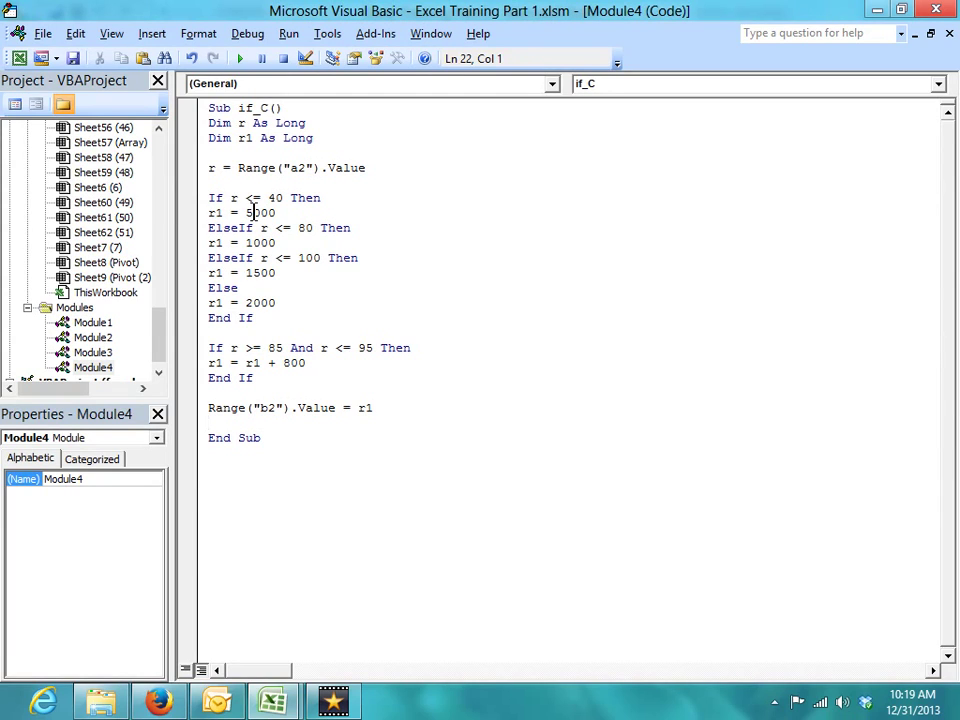
pyautogui.moveTo(254, 318); pyautogui.dragTo(210, 319)
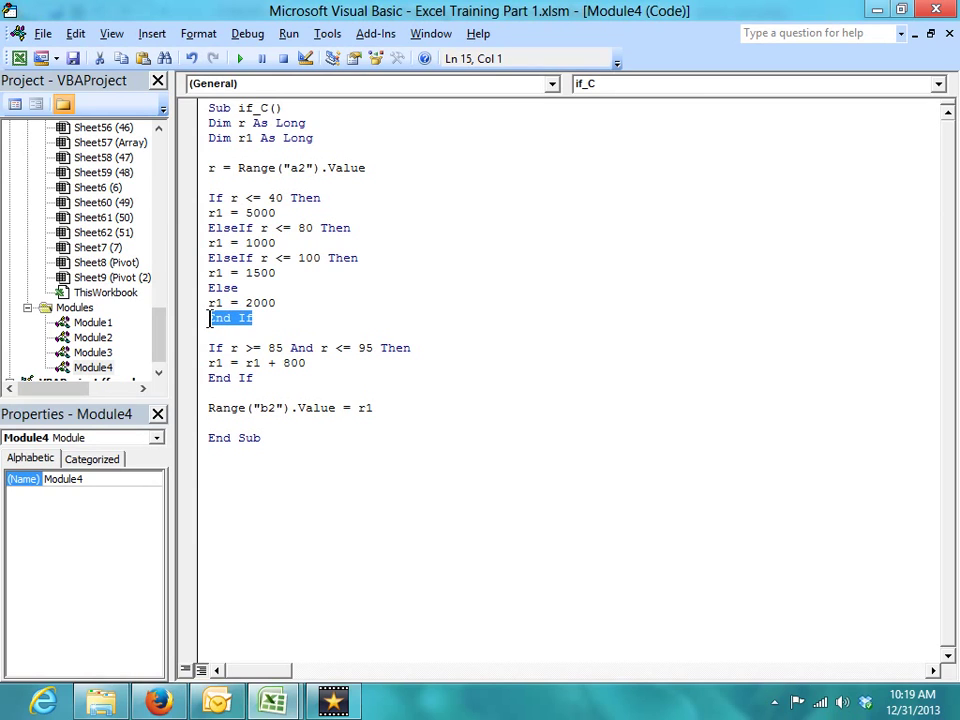